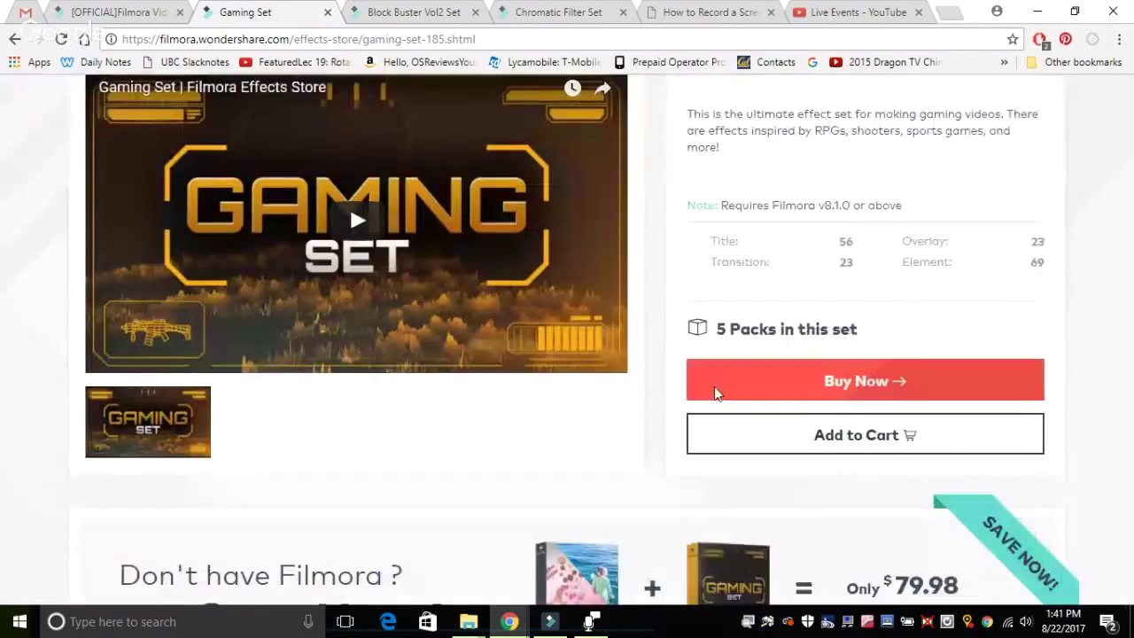
Step: Play the Gaming Set preview video, pause and mute it, and skip ahead to about 1:05
mouse_move(683, 284)
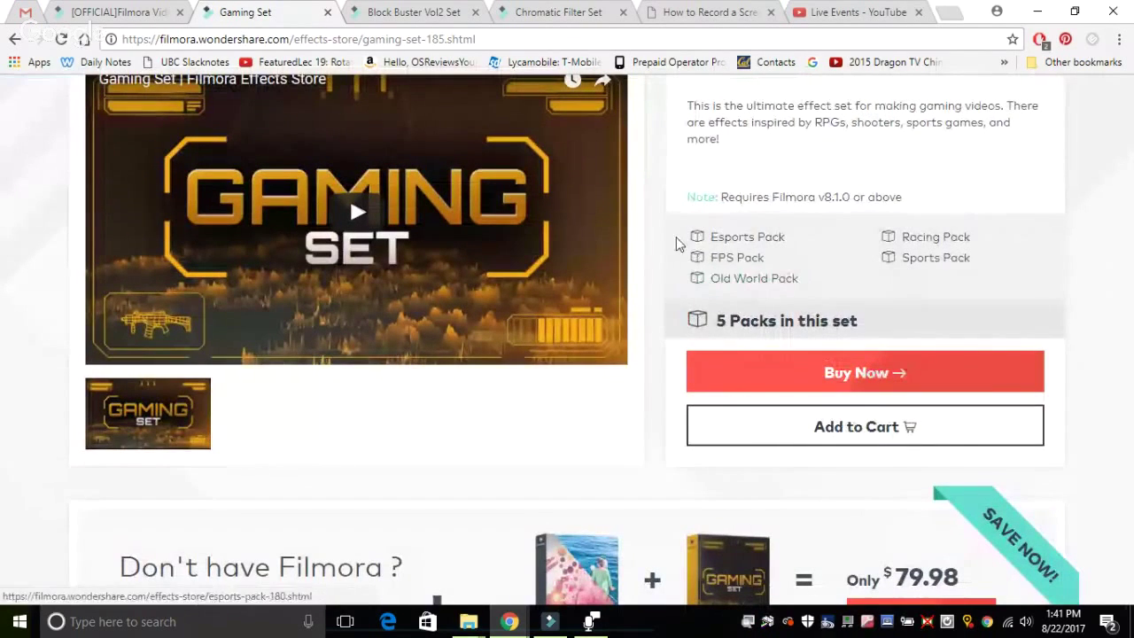
scroll(664, 266, "up", 1)
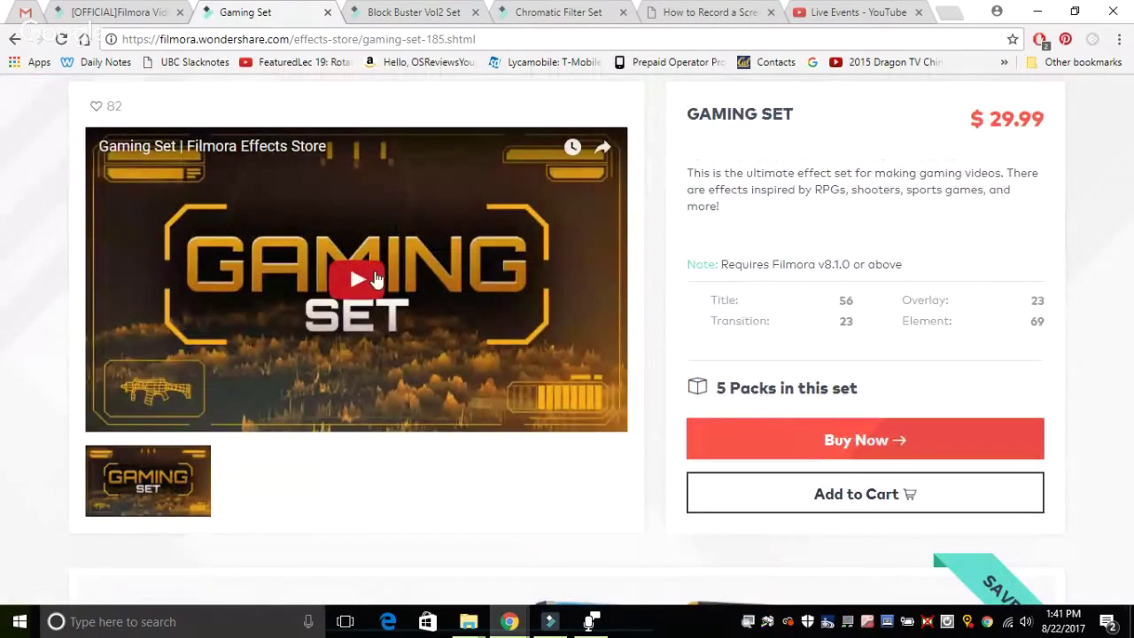
left_click(432, 286)
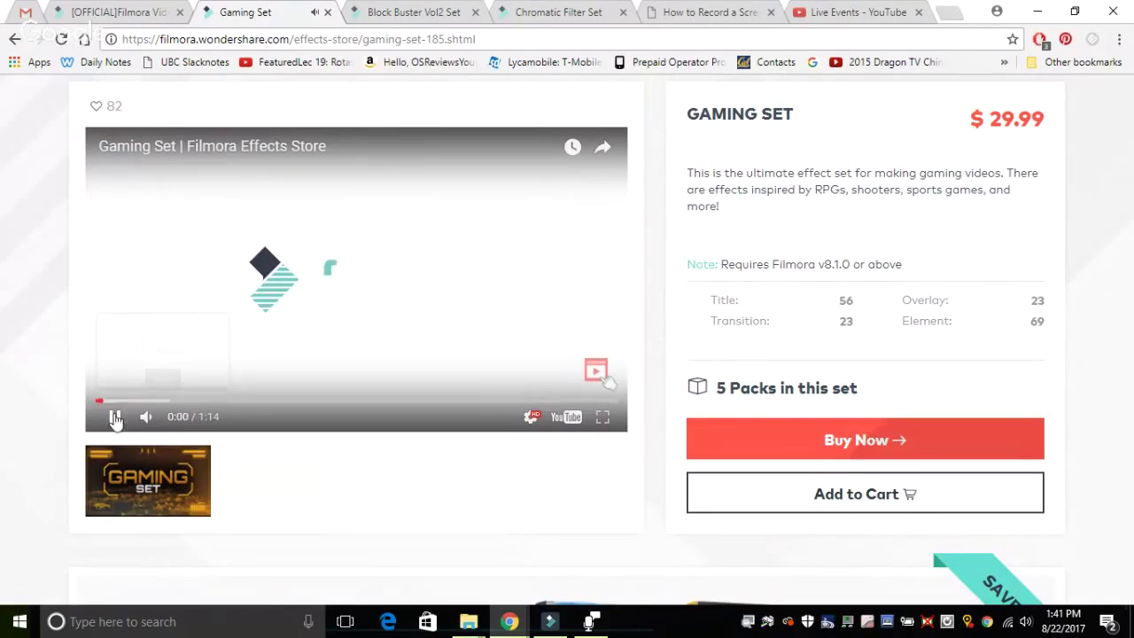
left_click(113, 416)
left_click(146, 416)
left_click_drag(182, 401, 551, 405)
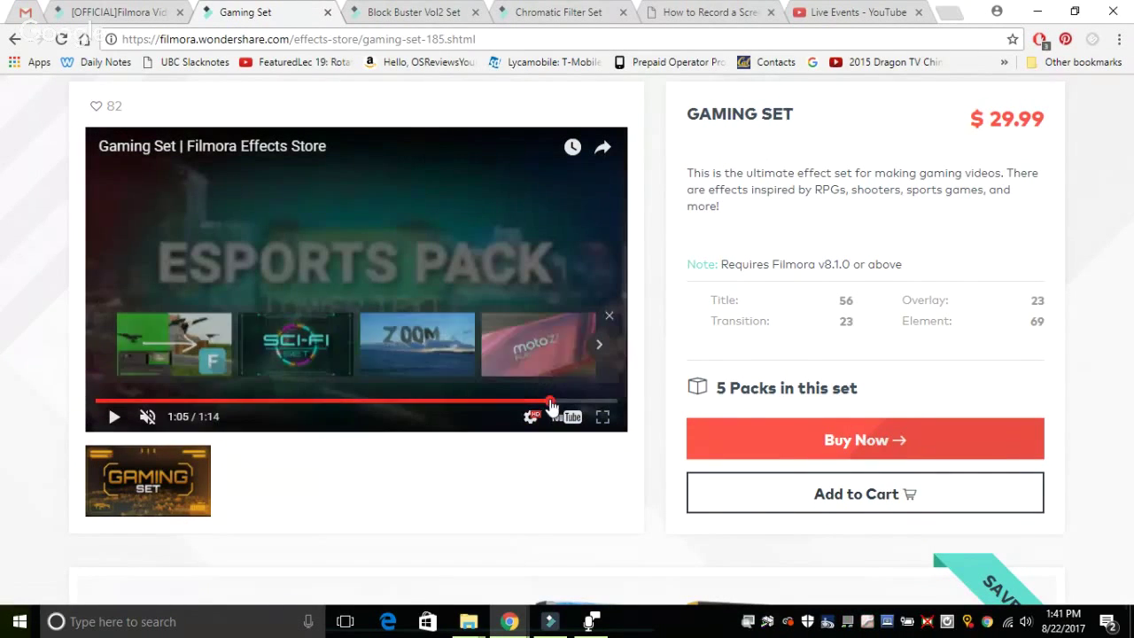
Step: Look over the bundle offer and recommended sets on the Gaming Set page, and close that page
scroll(630, 488, "down", 1)
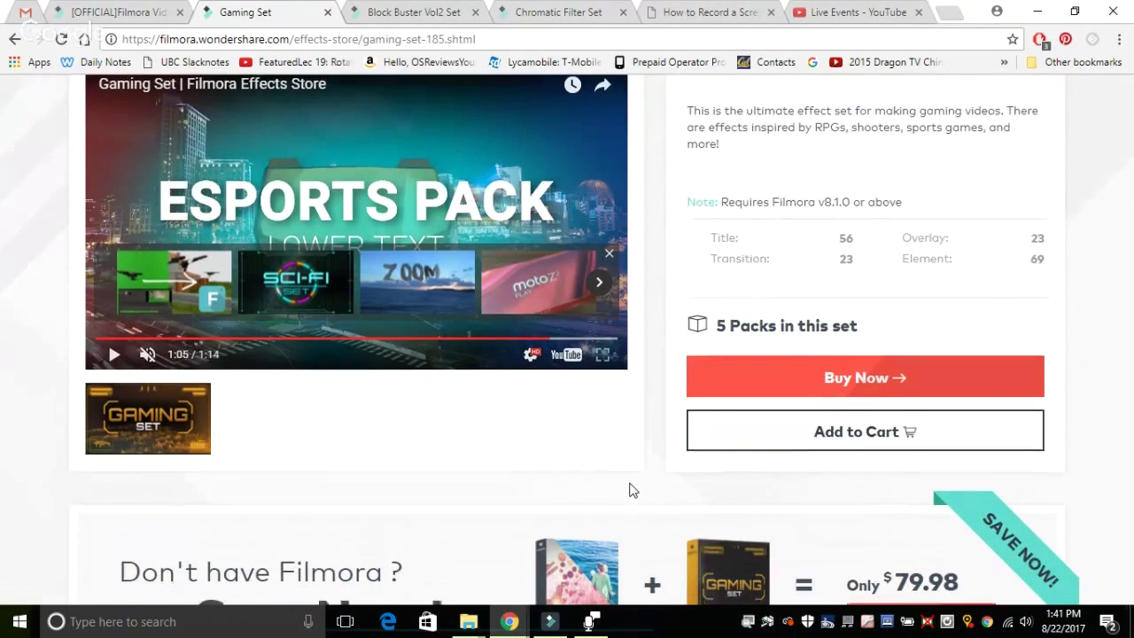
scroll(630, 490, "down", 3)
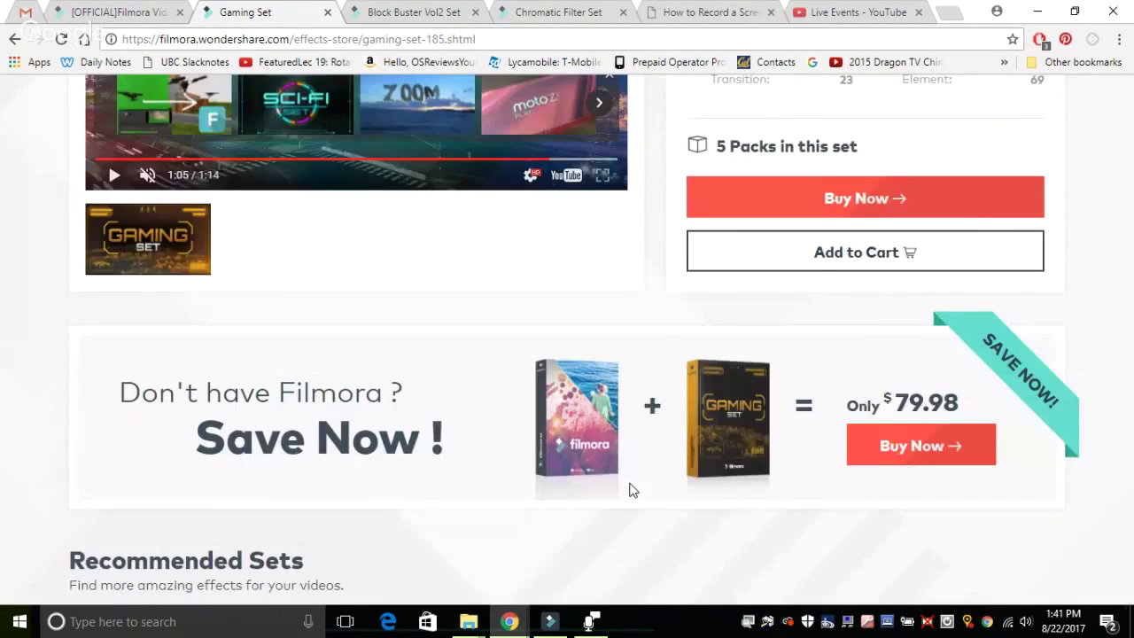
scroll(630, 490, "down", 6)
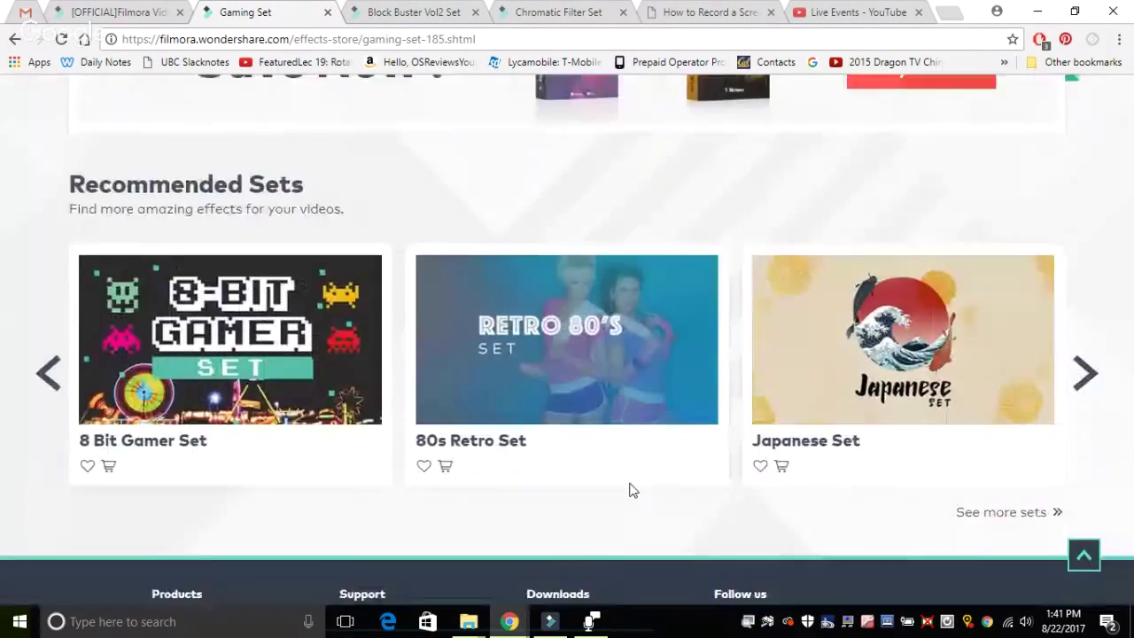
scroll(470, 192, "up", 1)
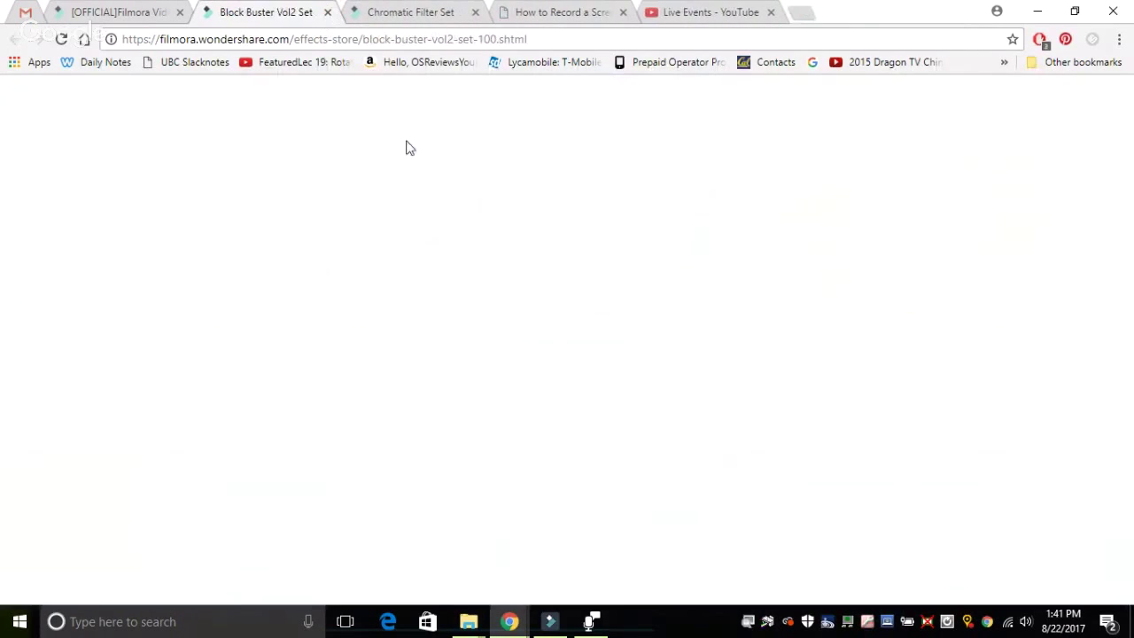
left_click(327, 11)
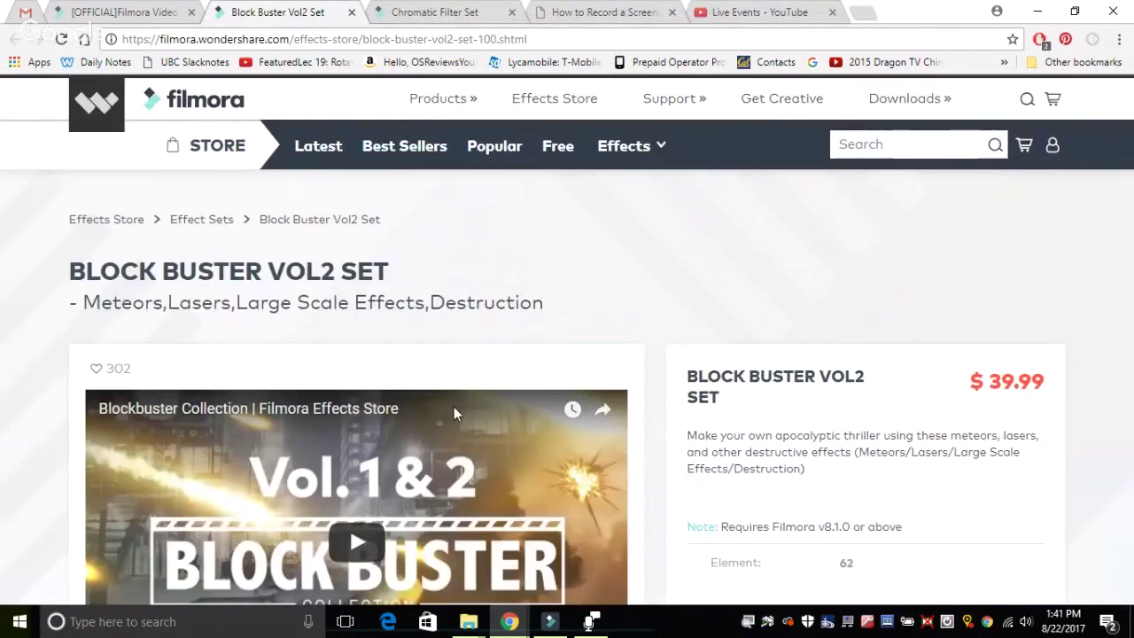
Step: Examine the Block Buster Vol2 Set page, including its description, price and included packs
scroll(593, 499, "down", 4)
scroll(593, 496, "up", 1)
scroll(594, 499, "down", 5)
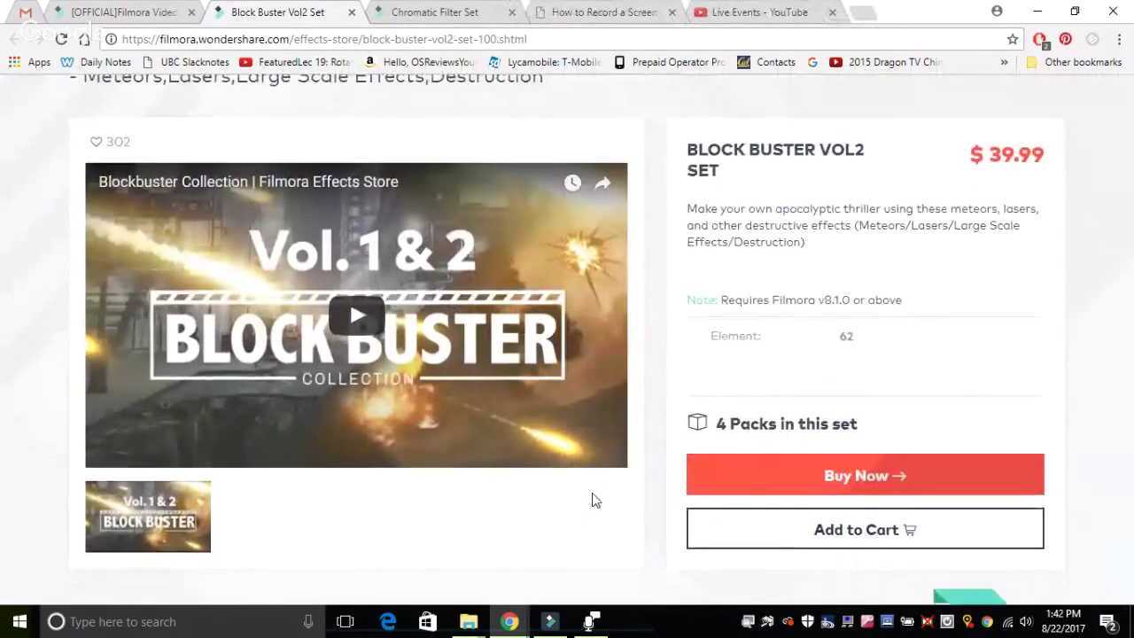
scroll(593, 501, "down", 4)
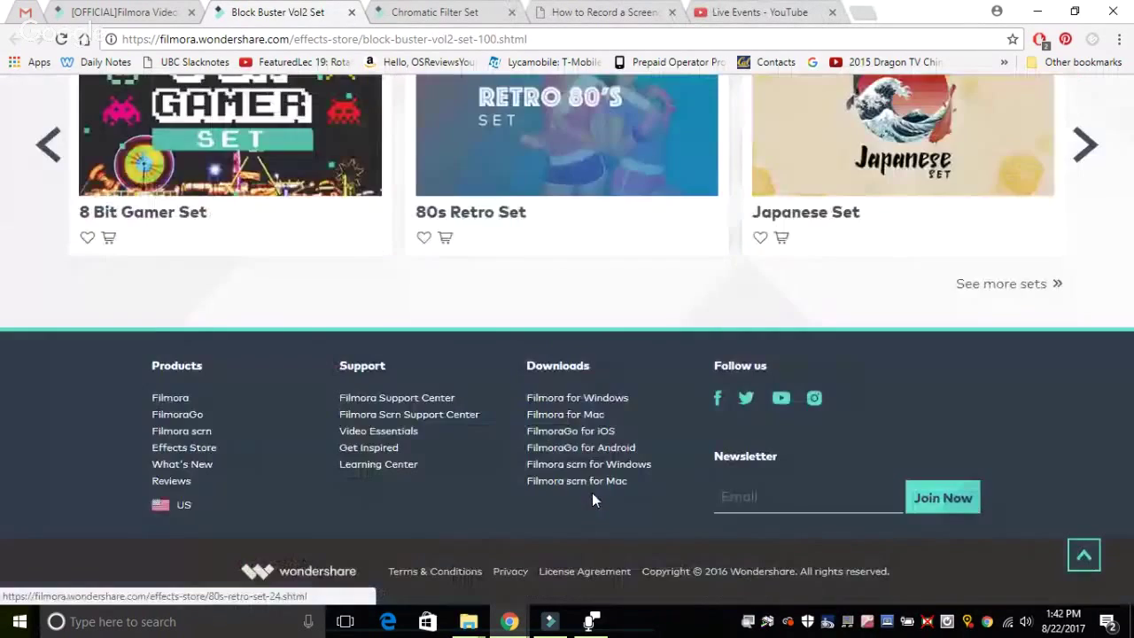
scroll(594, 496, "up", 5)
scroll(593, 499, "up", 5)
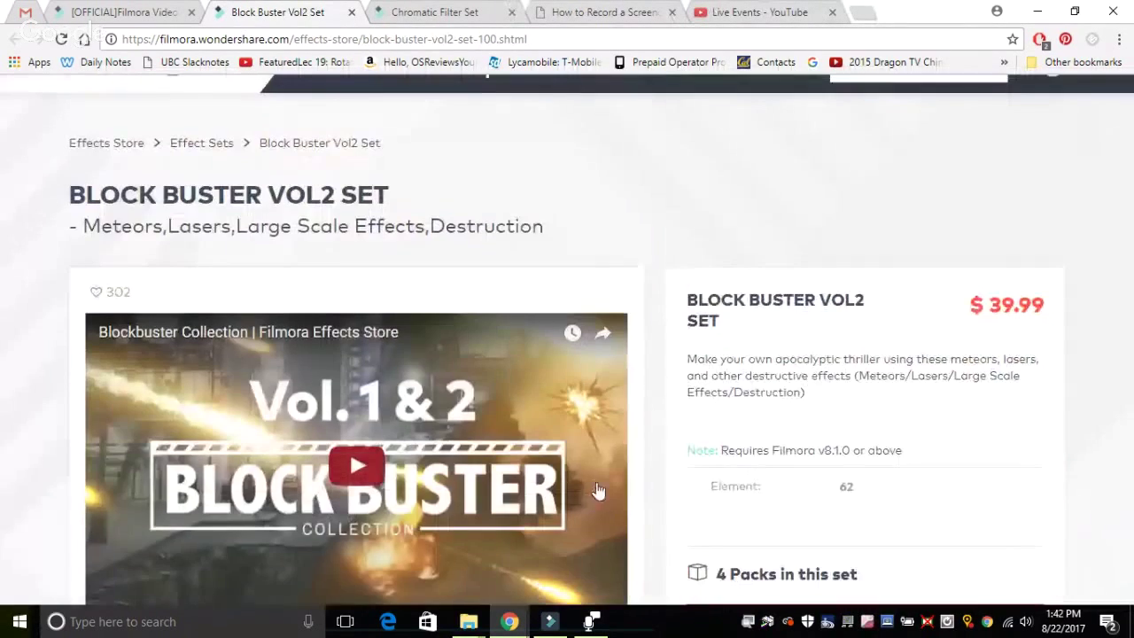
scroll(687, 354, "up", 1)
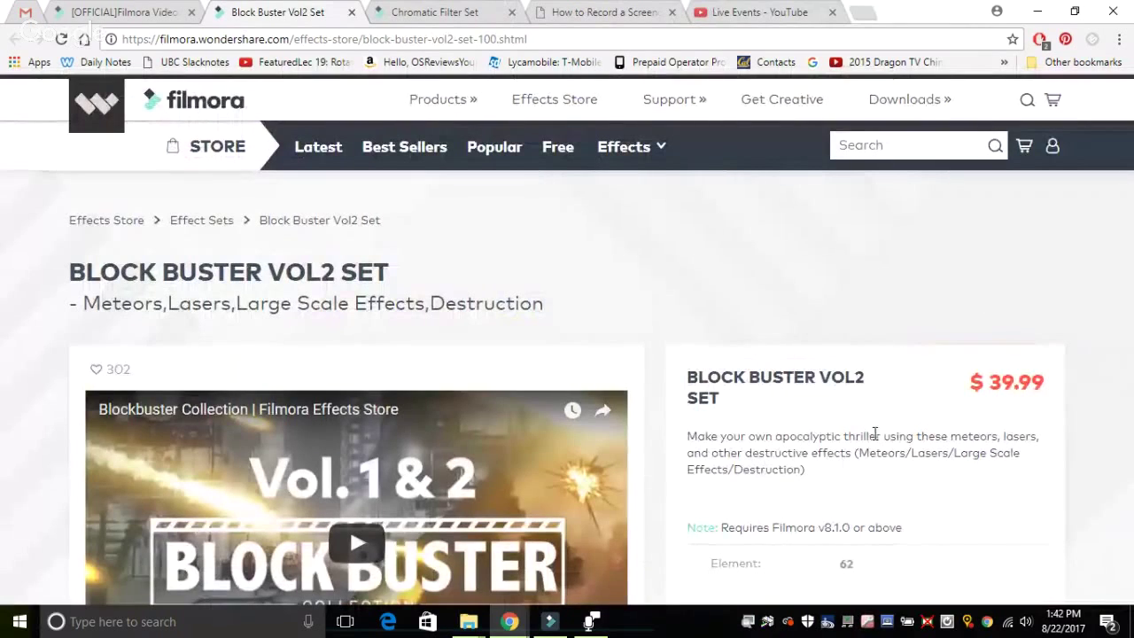
Step: View the Chromatic Filter Set page down to its end, closing the Block Buster Vol2 Set page
left_click(402, 11)
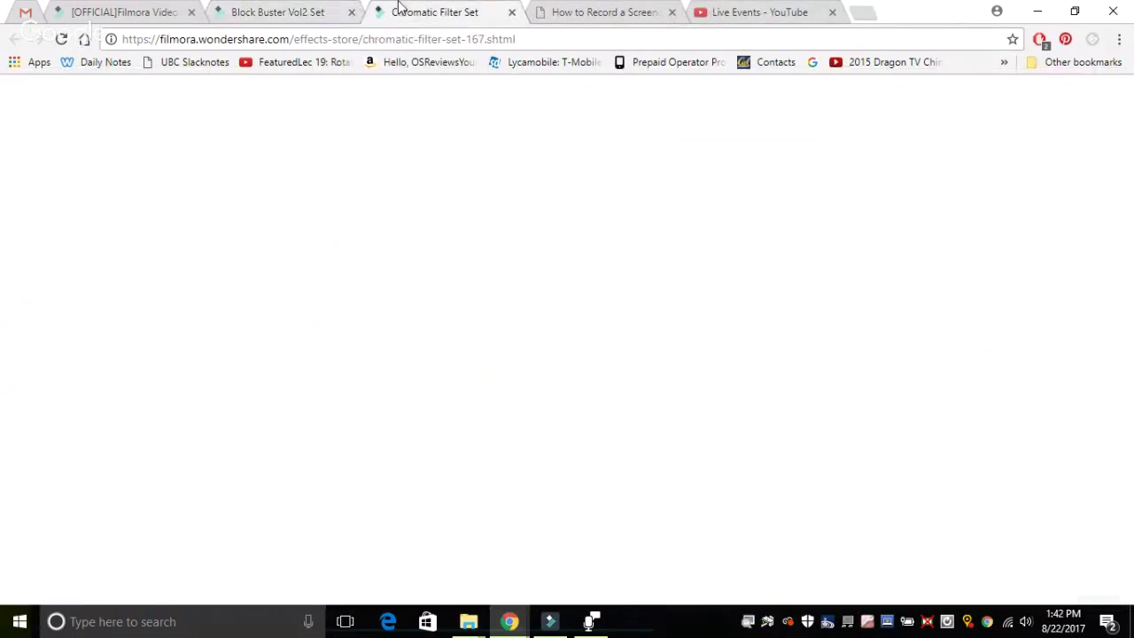
left_click(351, 11)
scroll(407, 279, "down", 15)
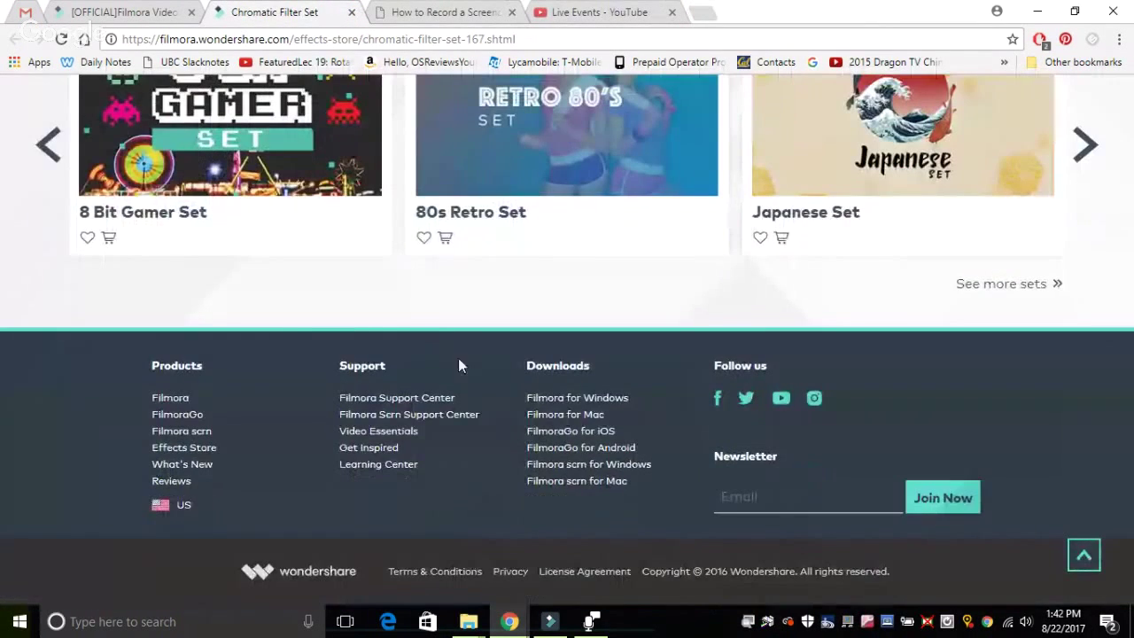
Step: Switch to the Filmora editor and maximize its window
left_click(550, 621)
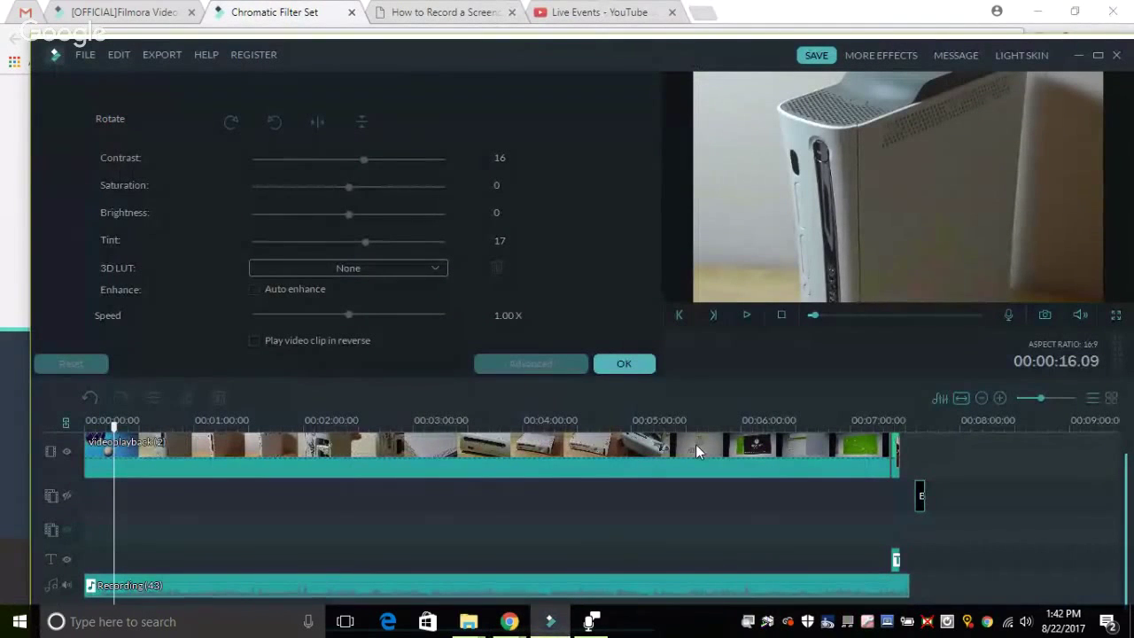
left_click(1097, 55)
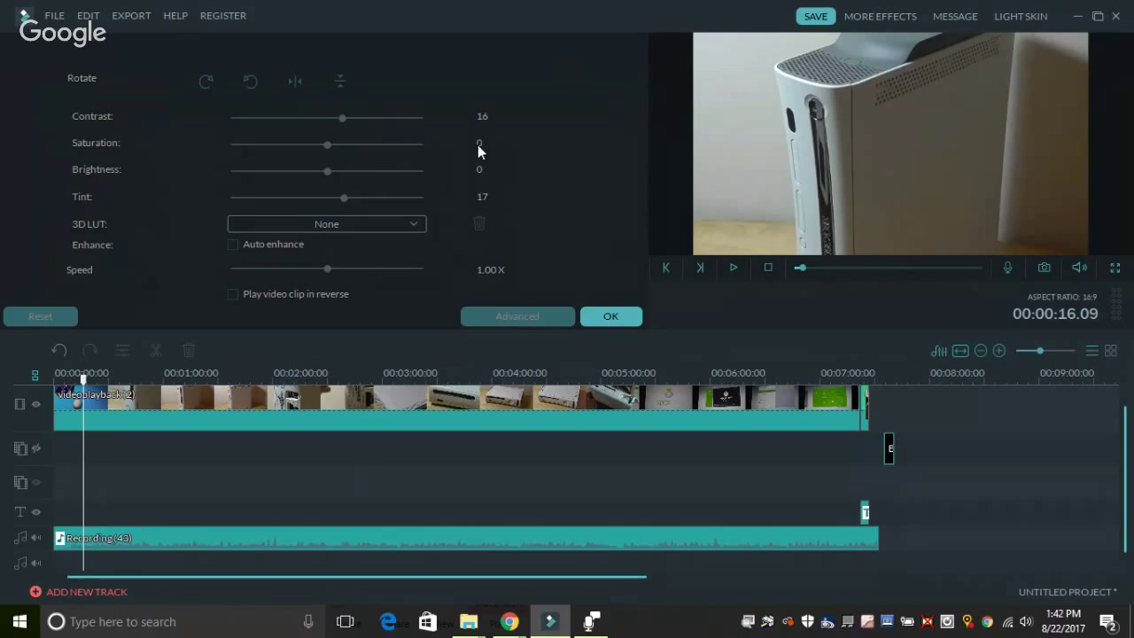
Step: Browse the Message Center announcements and the Filmora Windows Tutorial episodes, and close the Message Center
left_click(955, 16)
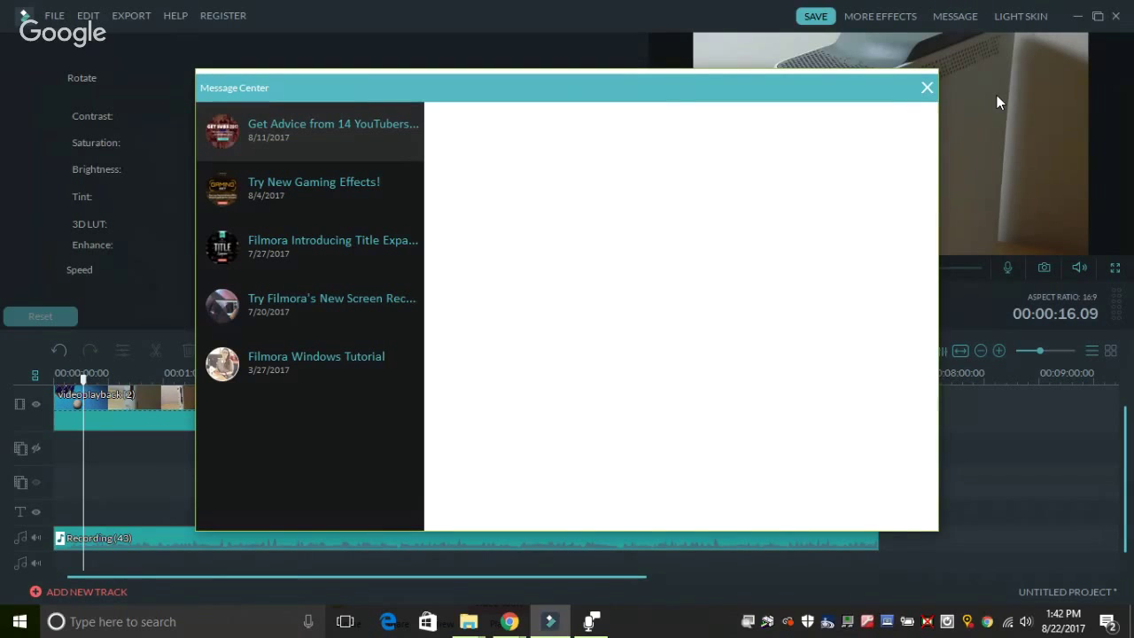
left_click(335, 207)
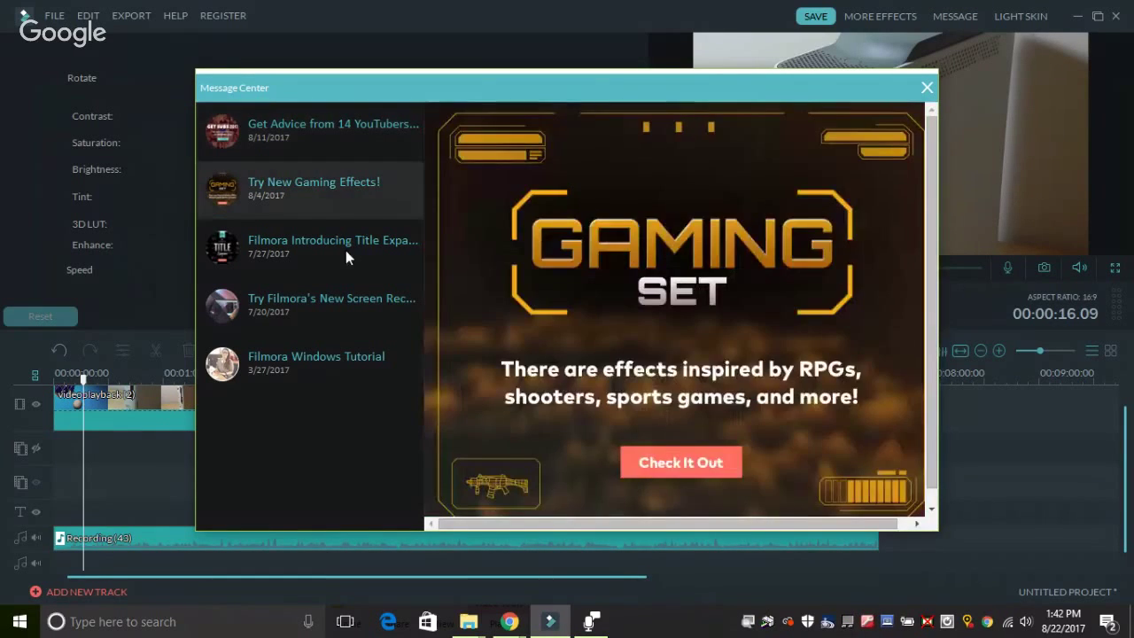
left_click(345, 252)
left_click(360, 310)
left_click(369, 374)
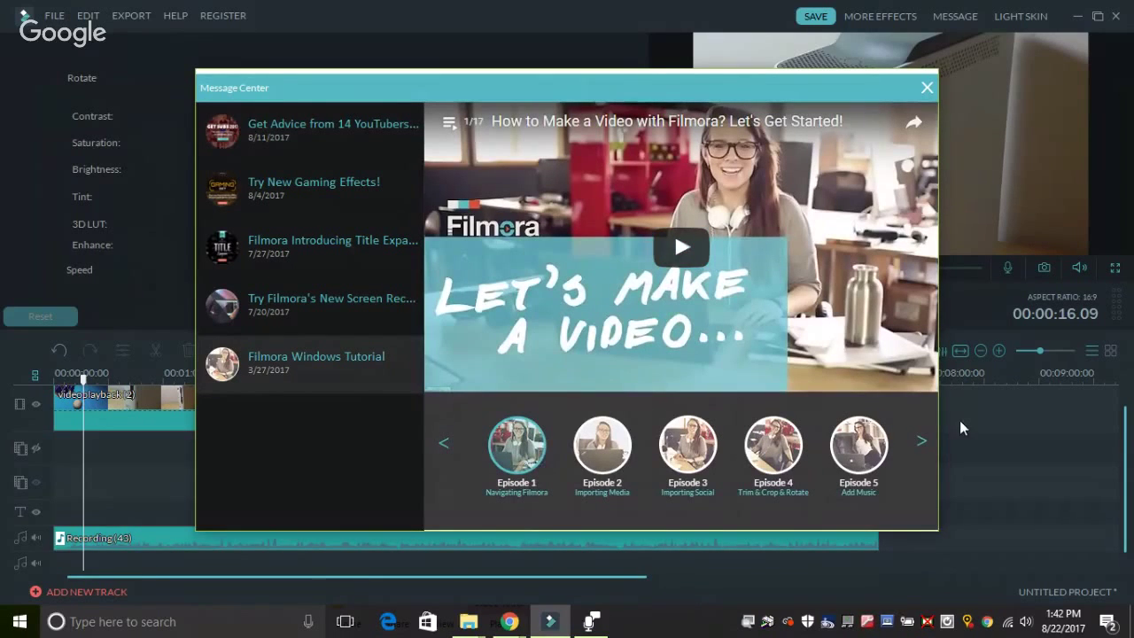
left_click(921, 443)
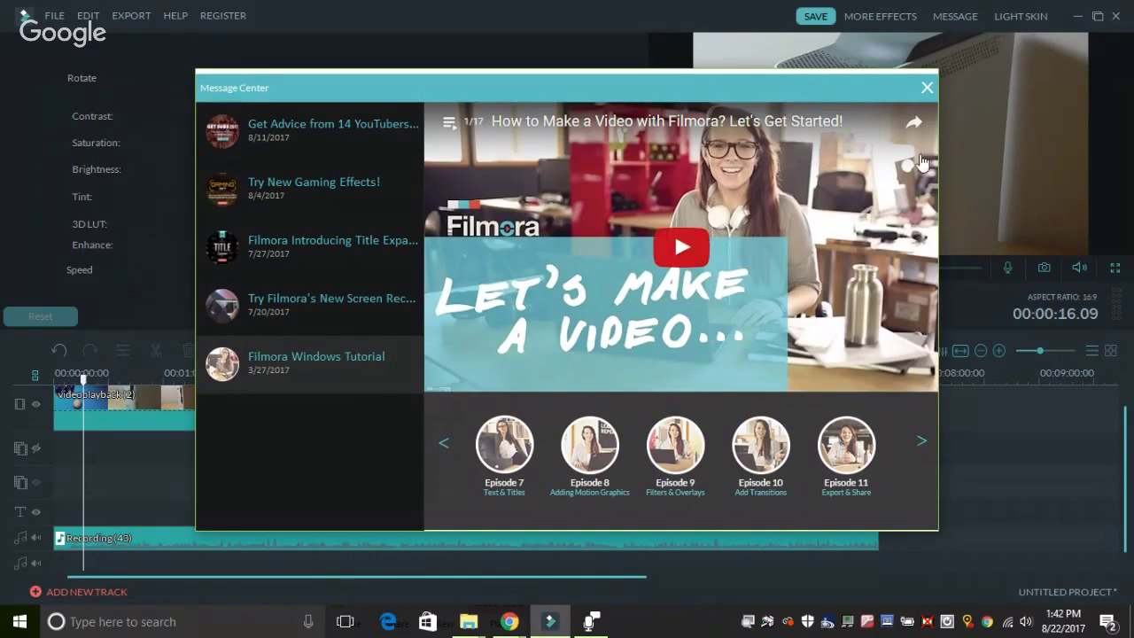
left_click(926, 87)
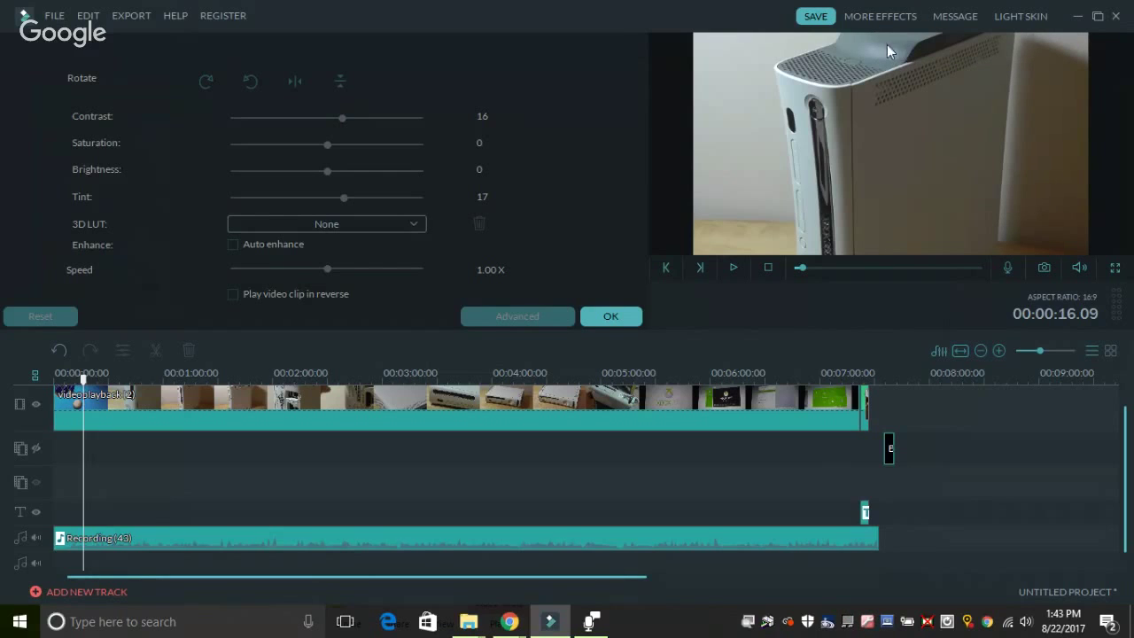
left_click(57, 16)
left_click(57, 16)
left_click(175, 15)
mouse_move(70, 19)
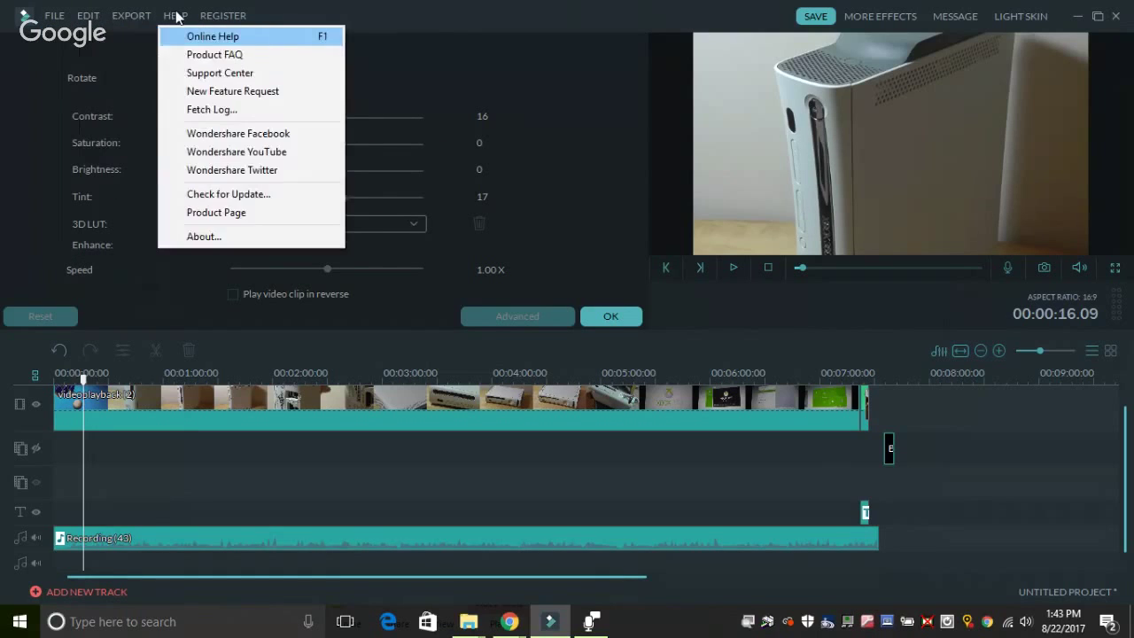
mouse_move(224, 17)
left_click(605, 239)
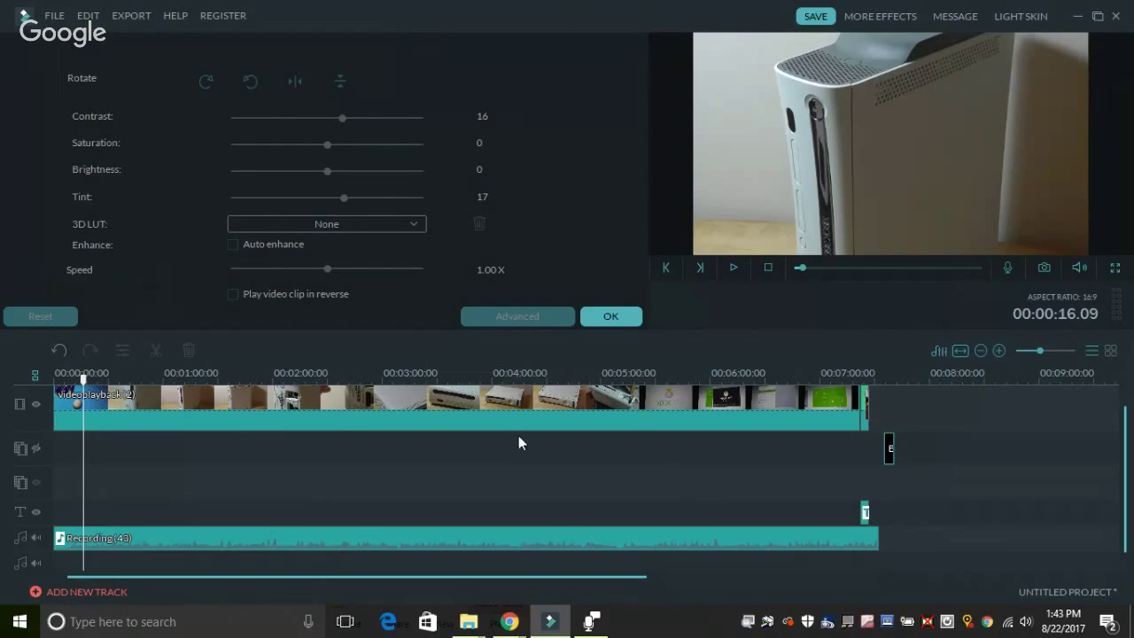
Step: Select the videoplayback (2) clip on the timeline, deselect it, and close the clip adjustment settings
left_click(142, 398)
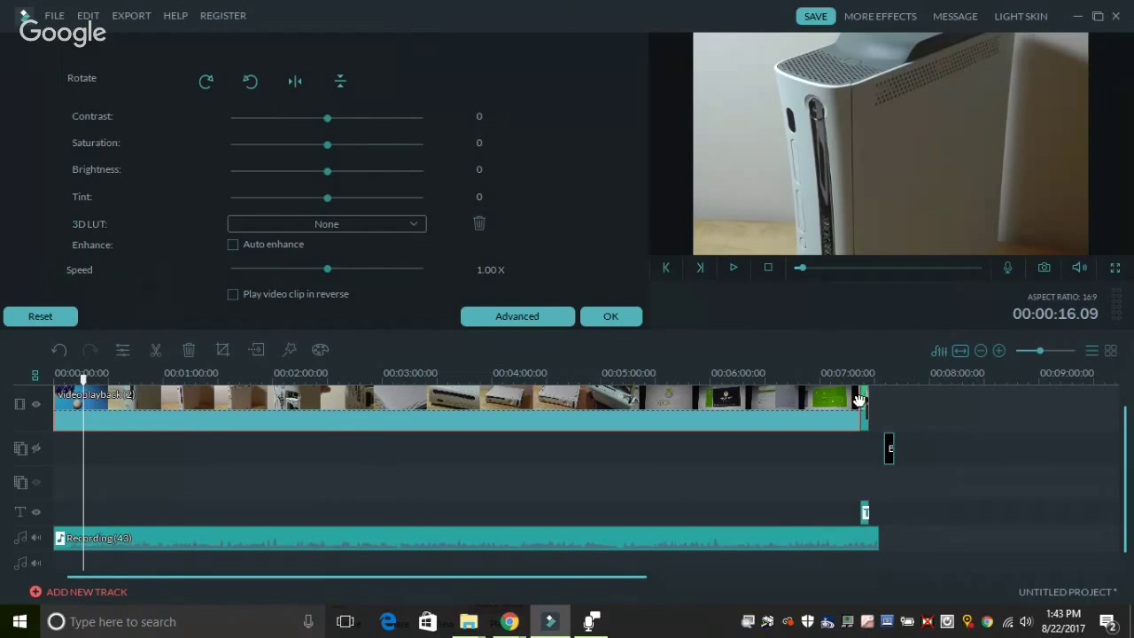
left_click(912, 404)
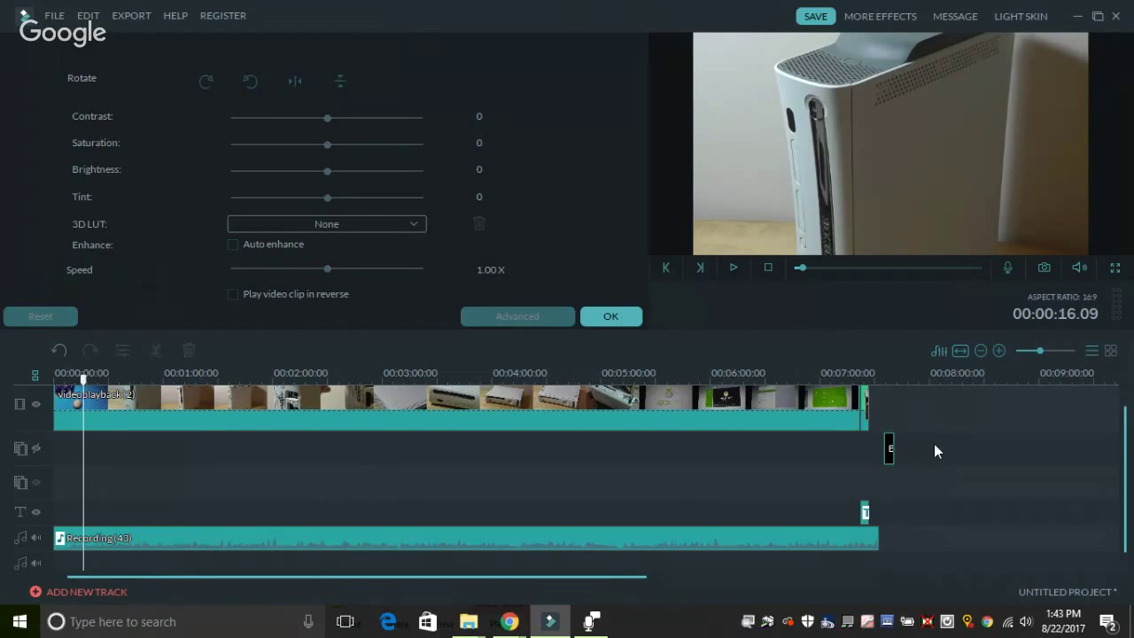
key("Return")
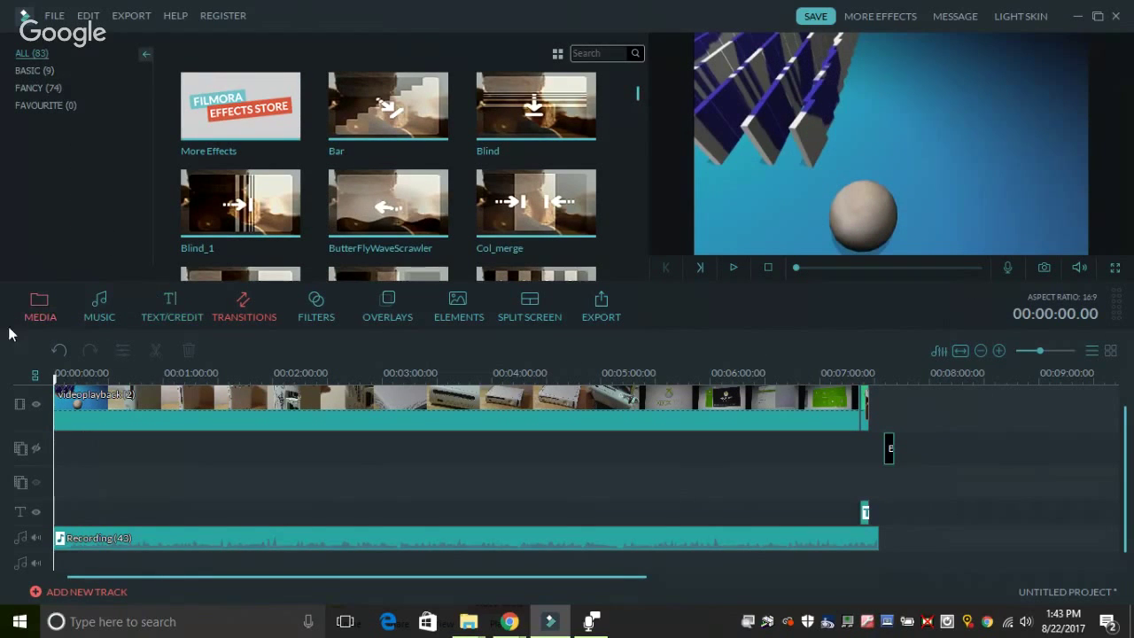
Step: Look through the music, filter, overlay, element and split screen libraries and the export output formats, closing the output window
left_click(39, 312)
left_click(117, 313)
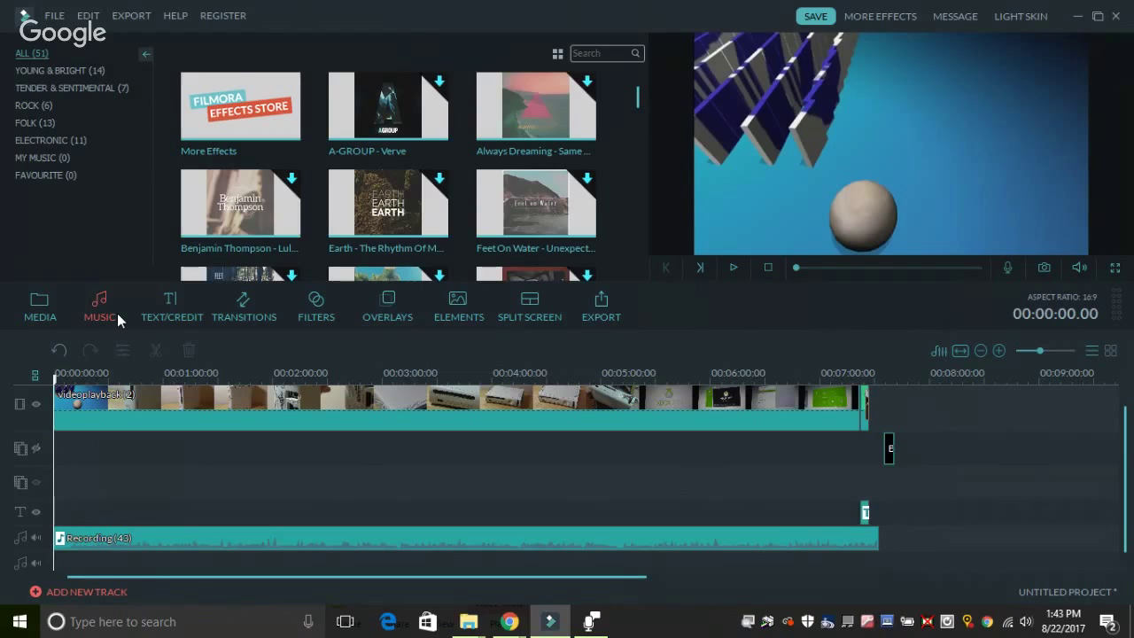
left_click(328, 314)
left_click(406, 317)
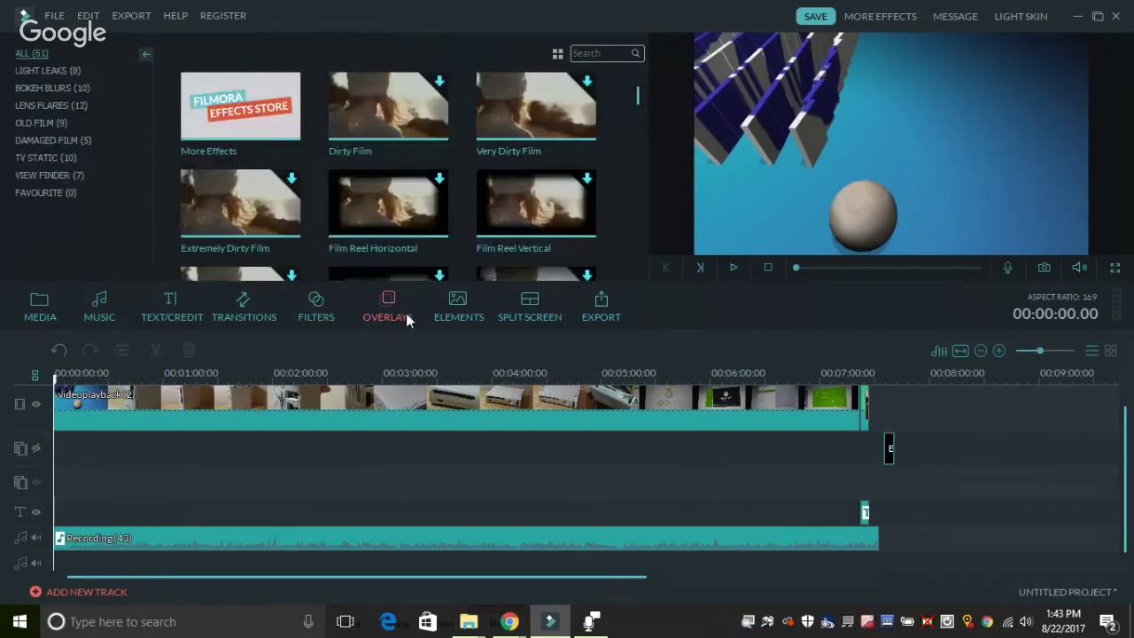
left_click(458, 308)
left_click(530, 312)
left_click(615, 317)
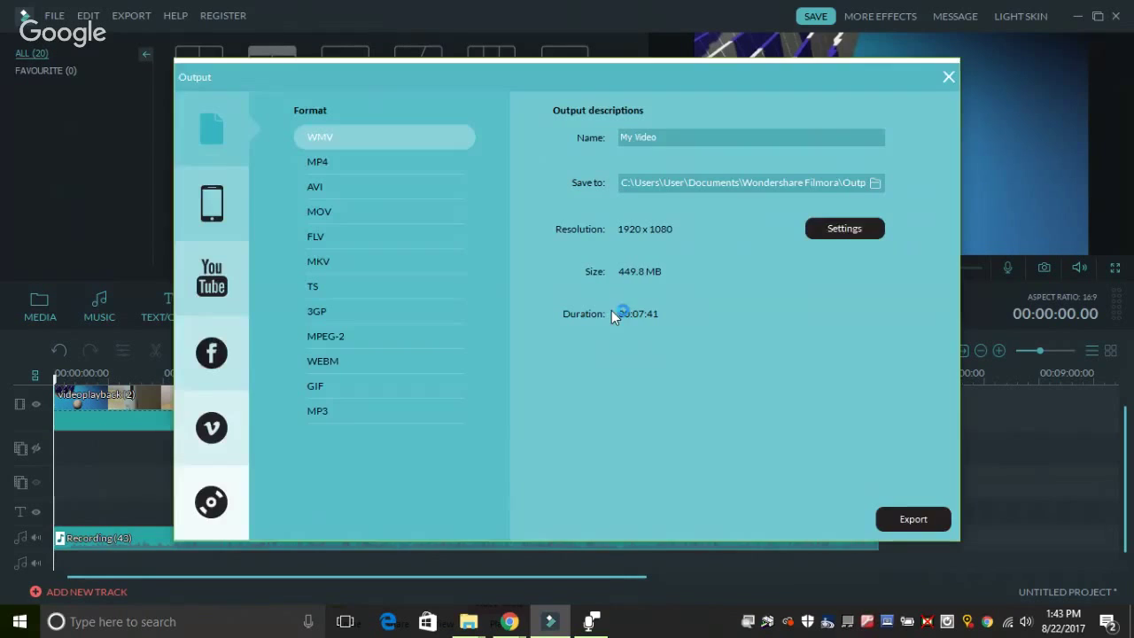
left_click(949, 76)
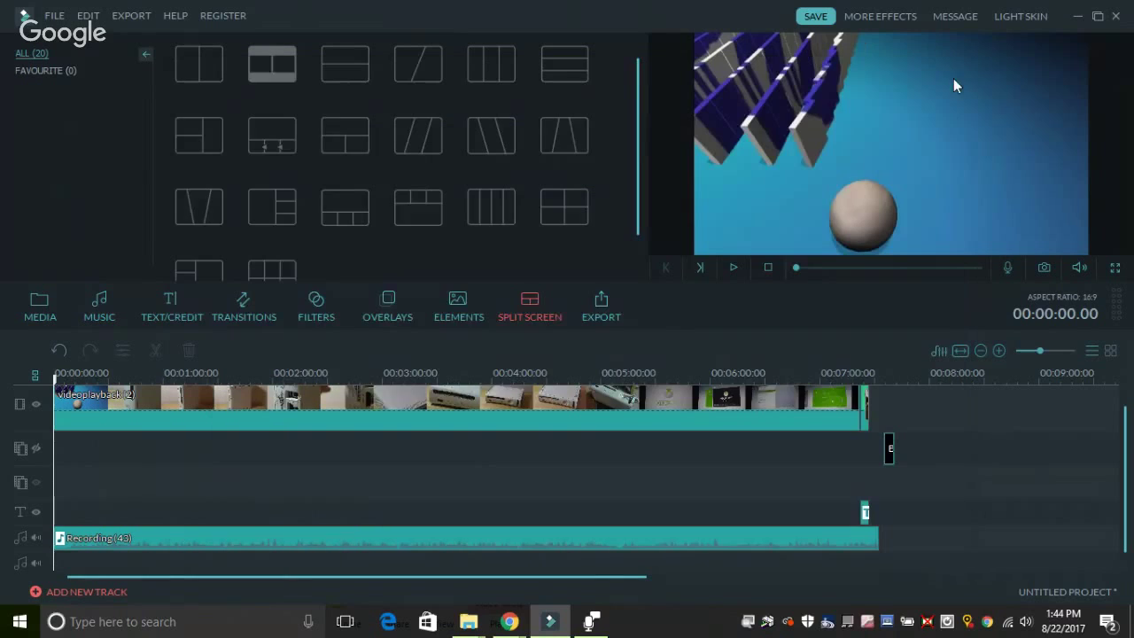
Step: Review the imported media and the start of the timeline's video clip, and show the Sample Video collection
left_click(39, 311)
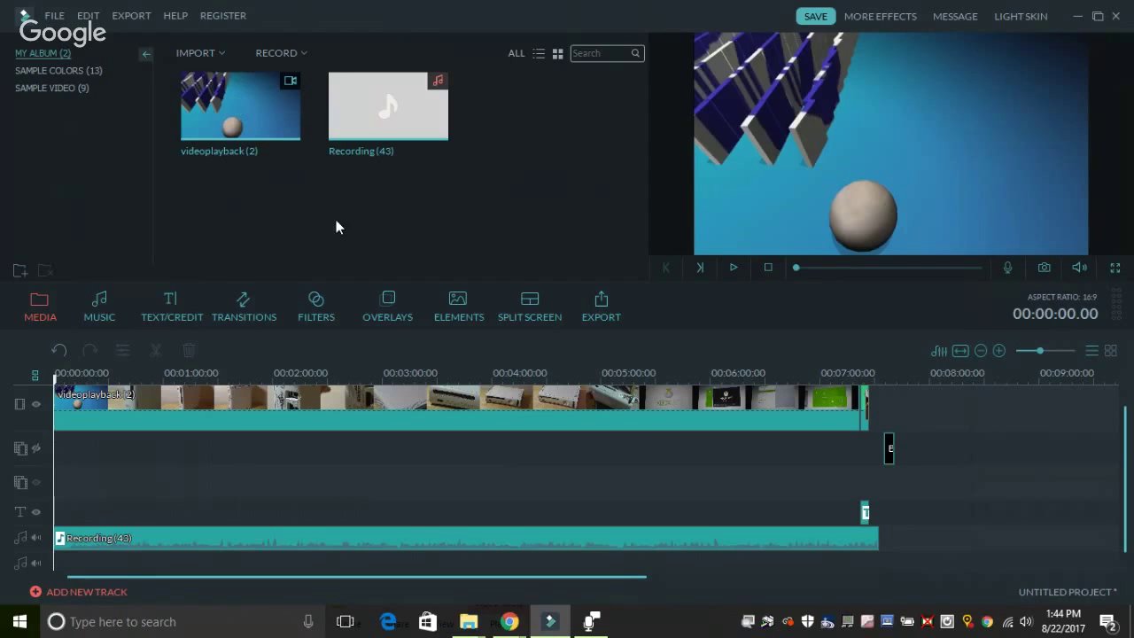
mouse_move(274, 138)
left_click(64, 390)
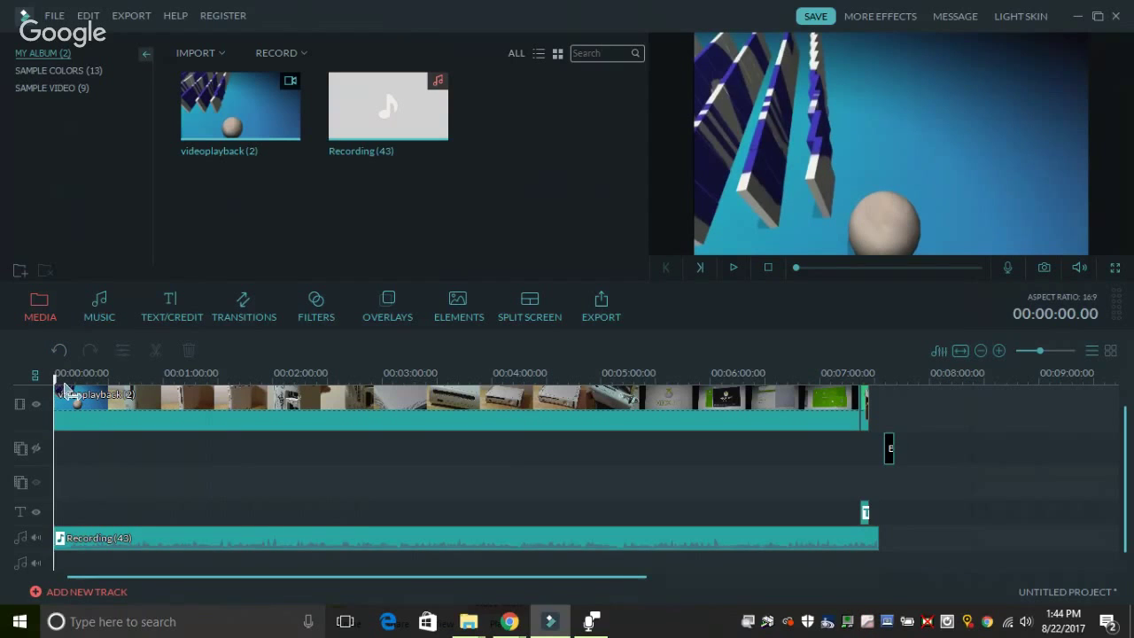
mouse_move(65, 389)
left_mouse_down()
mouse_move(110, 399)
mouse_move(55, 396)
left_mouse_up()
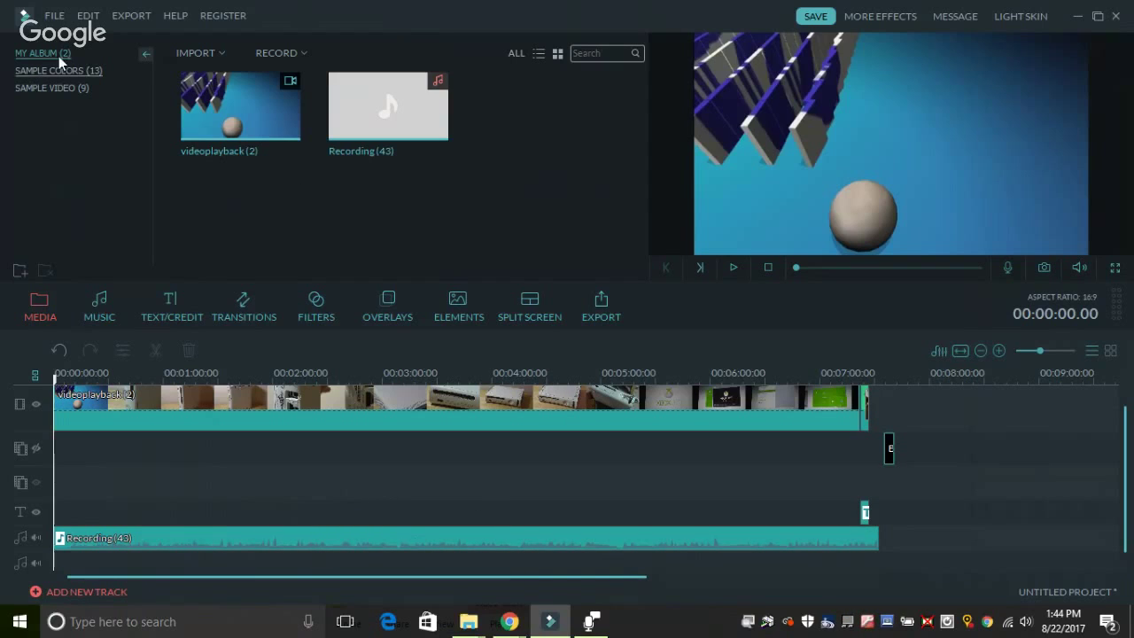
left_click(59, 86)
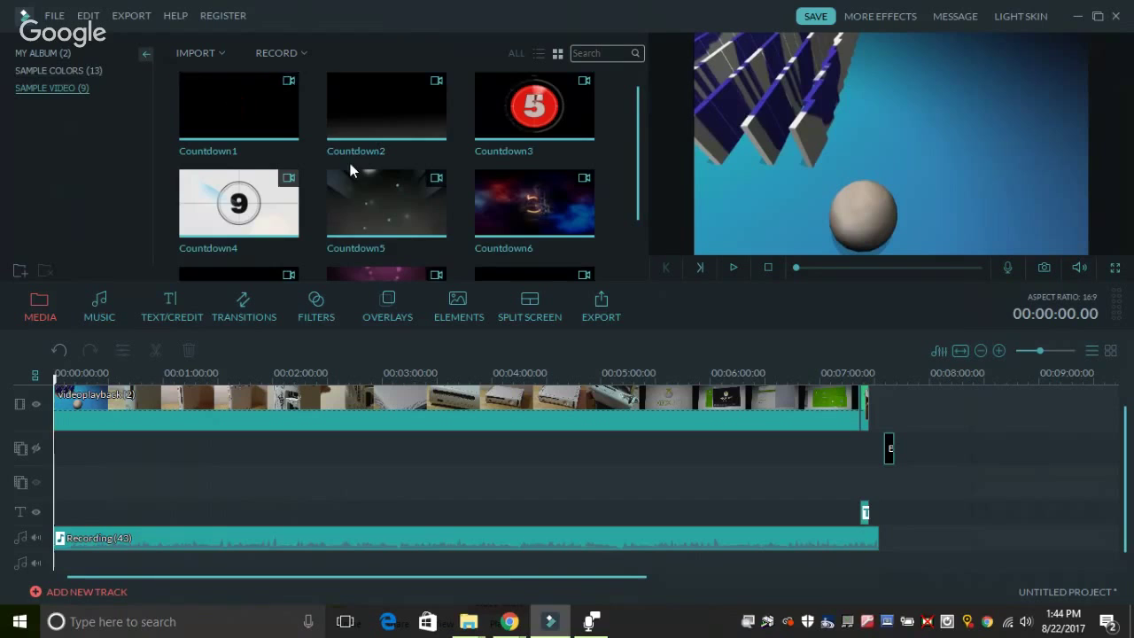
Step: Insert the Countdown5 sample video at the start of the timeline's video track
scroll(350, 169, "down", 1)
scroll(349, 169, "up", 1)
mouse_move(635, 118)
left_mouse_down()
mouse_move(635, 174)
mouse_move(630, 105)
mouse_move(645, 193)
mouse_move(639, 114)
left_mouse_up()
left_click(375, 203)
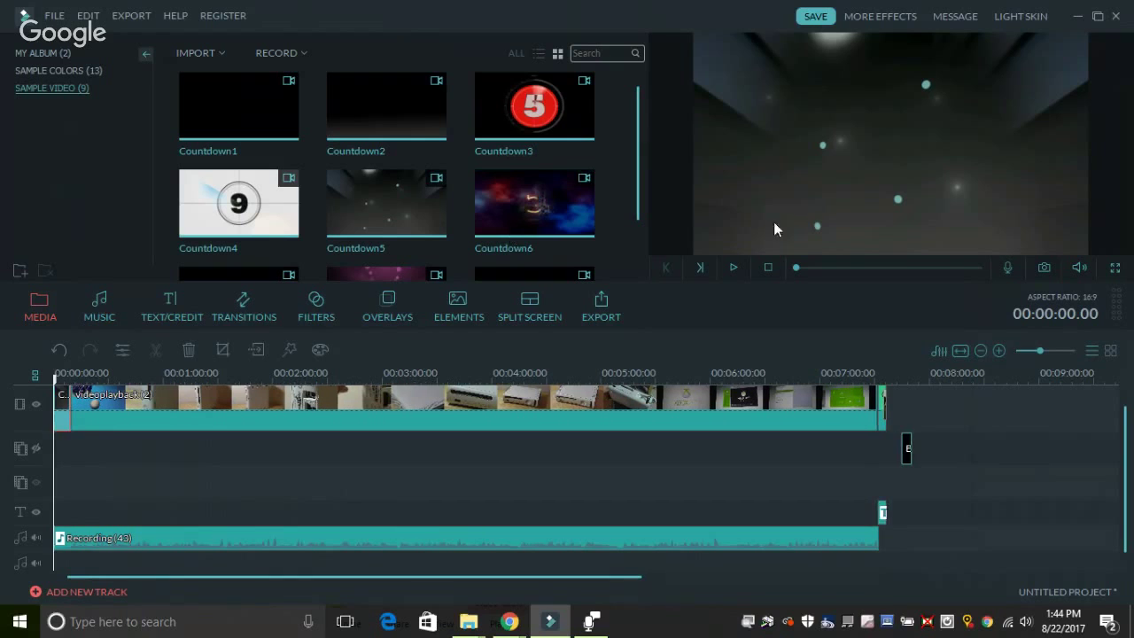
Step: Play the timeline through the opening countdown, pause it, and show the preview in full screen before returning to the editor
left_click(733, 267)
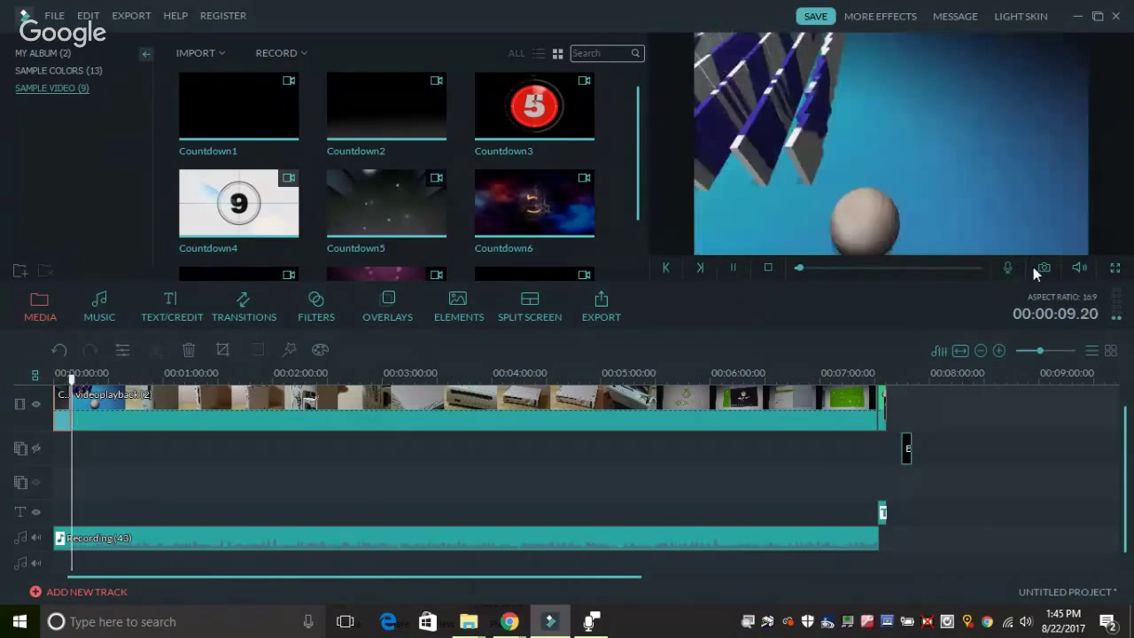
left_click(733, 267)
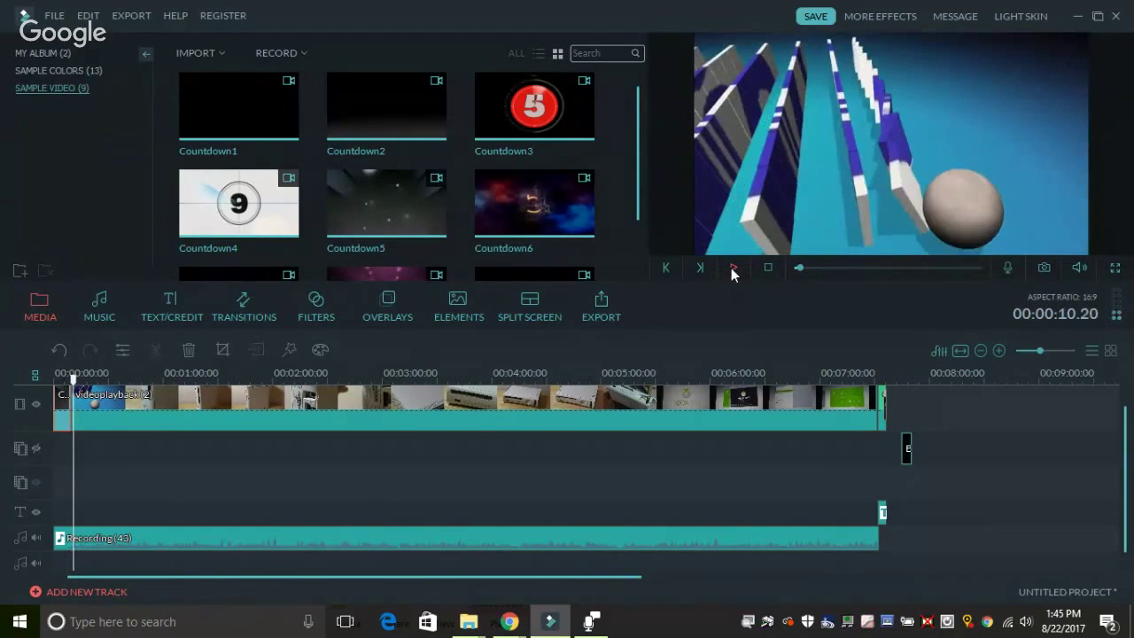
left_click(1115, 267)
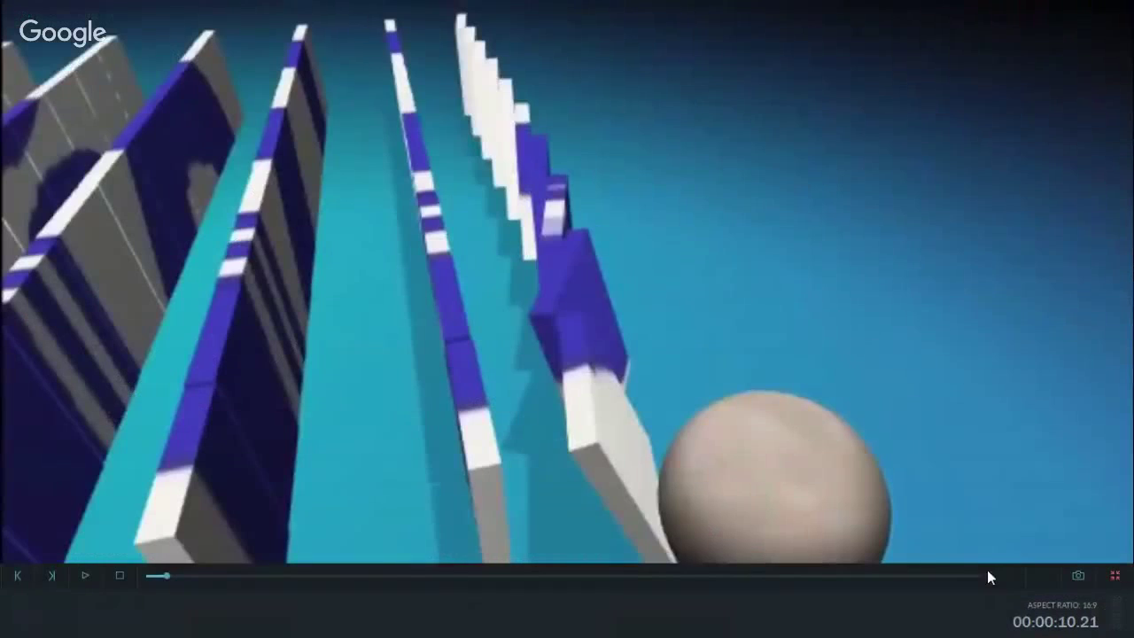
left_click(1116, 576)
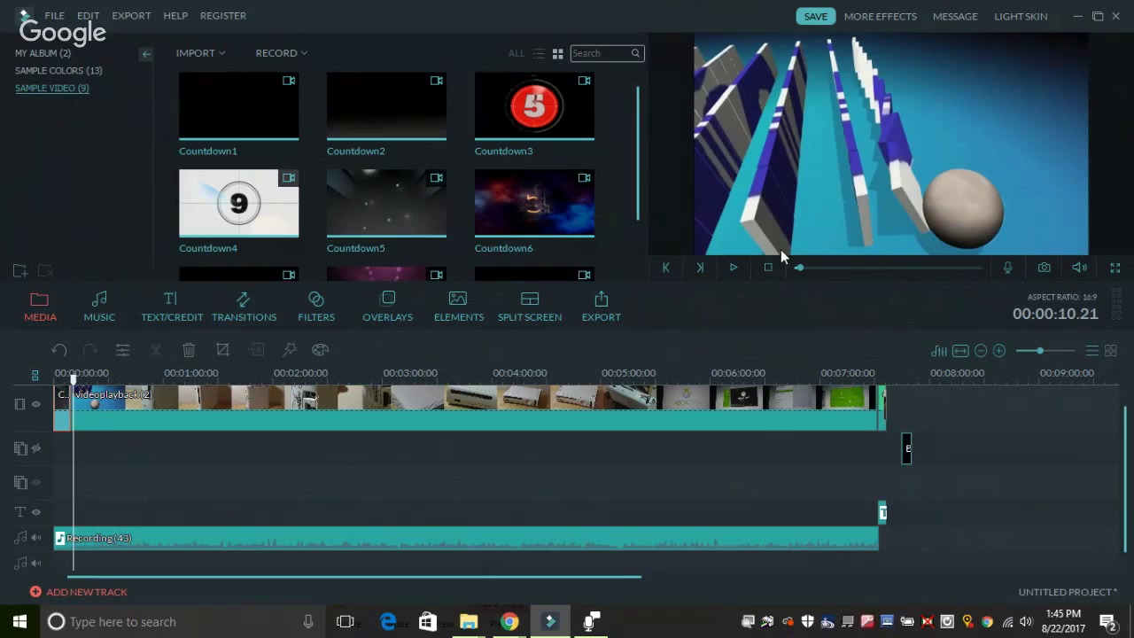
Step: Scrub the preview through the project to 00:04:42.01
left_click_drag(798, 267, 854, 269)
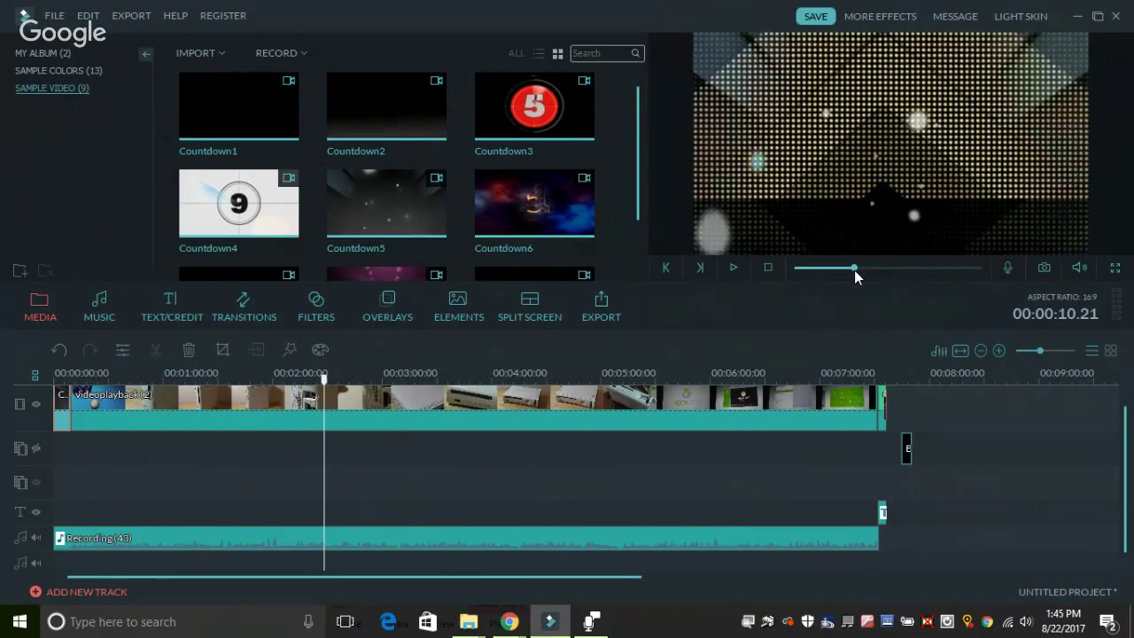
mouse_move(854, 270)
left_mouse_down()
mouse_move(881, 265)
mouse_move(799, 267)
mouse_move(844, 267)
left_mouse_up()
left_click(906, 268)
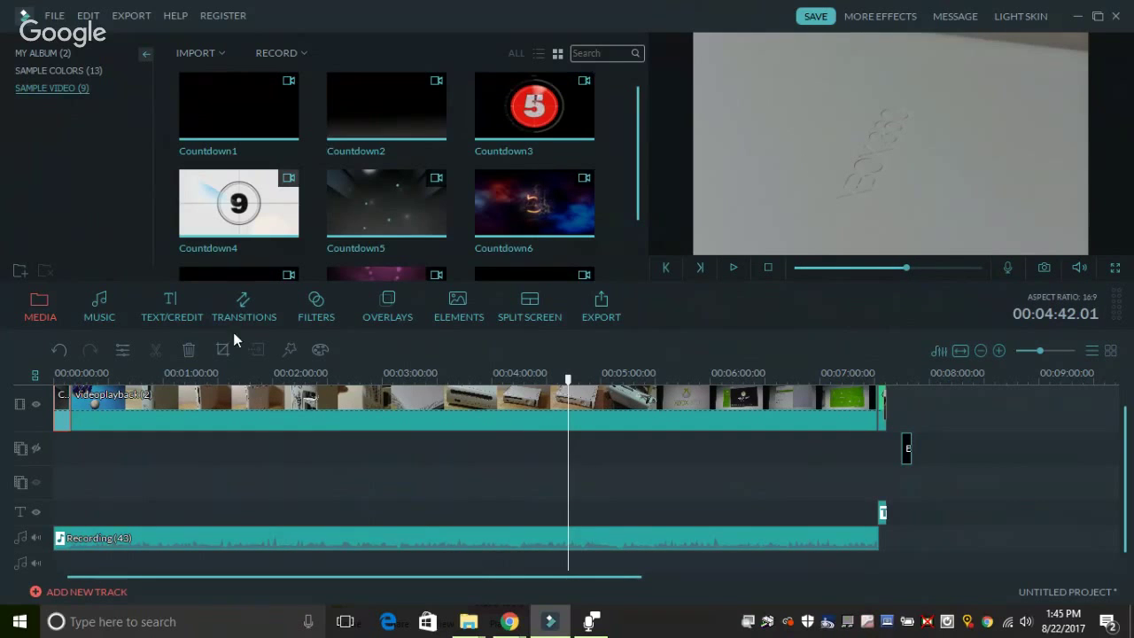
Step: Open the countdown clip's adjustment settings, delete the clip from the start of the timeline, and close the settings
double_click(65, 409)
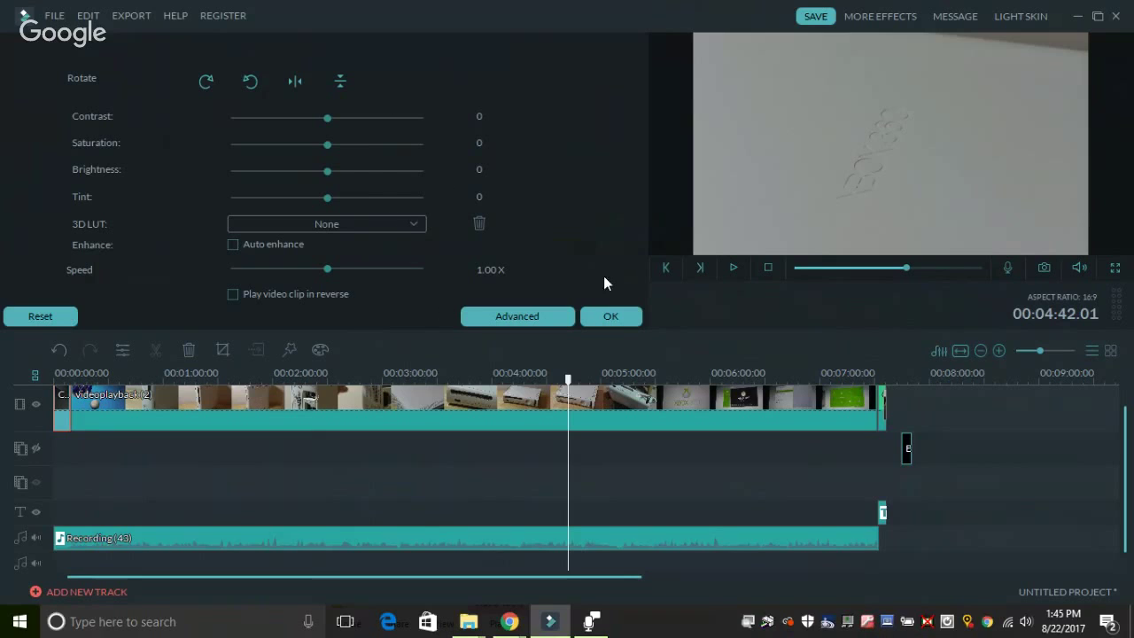
right_click(67, 399)
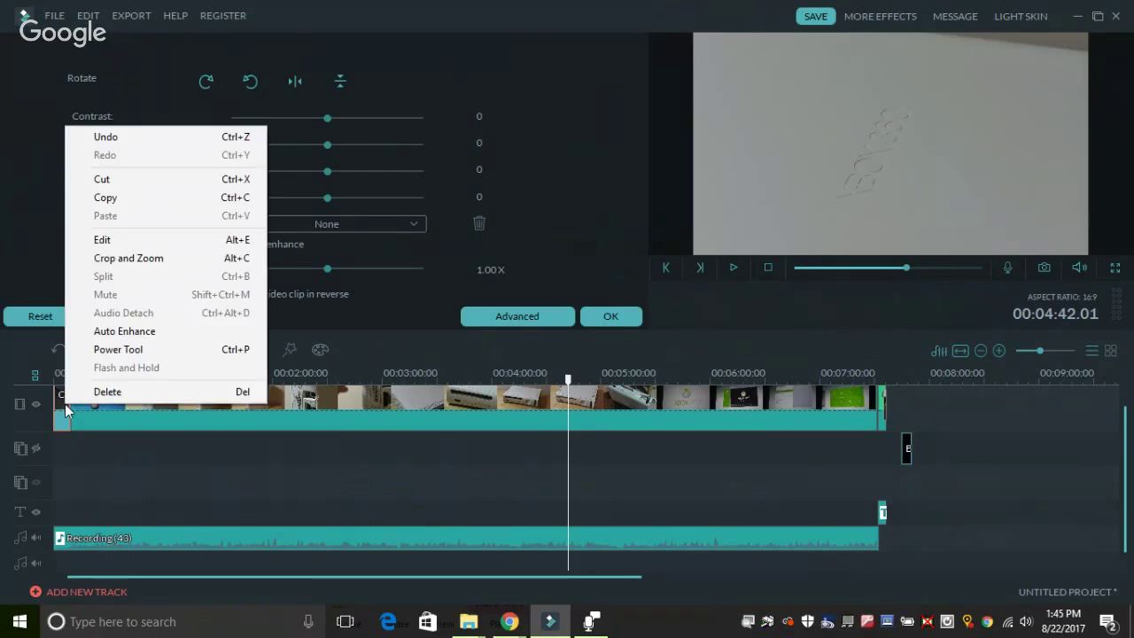
left_click(108, 391)
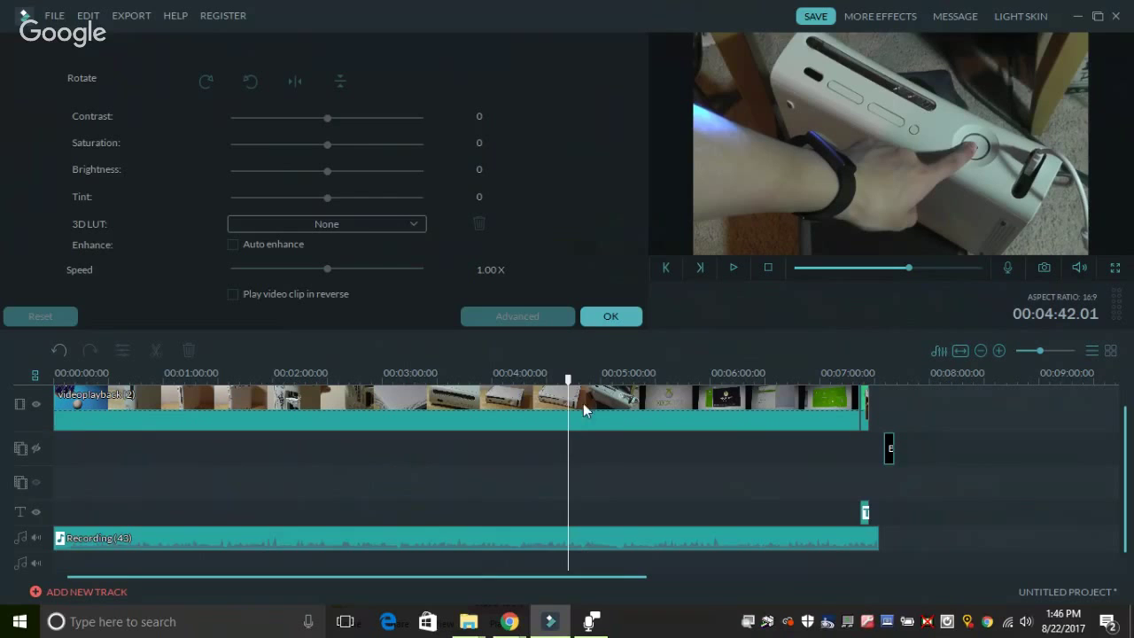
left_click(600, 320)
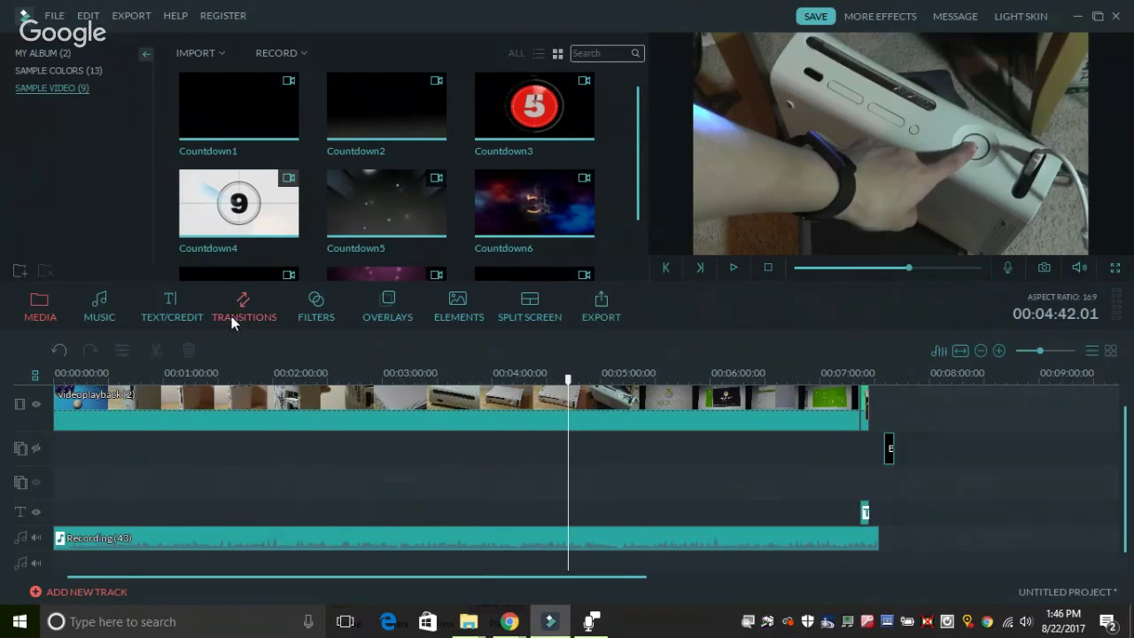
Step: Show the text and credit library, open the end title's text settings, and select its "Thanks for watching!" text
left_click(152, 309)
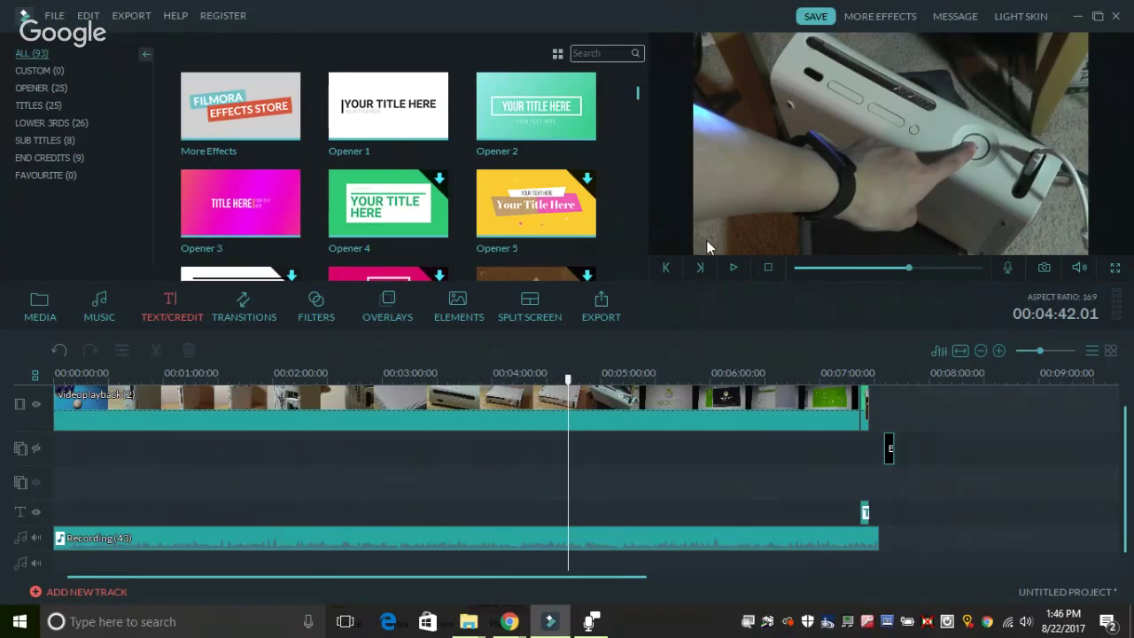
left_click(859, 401)
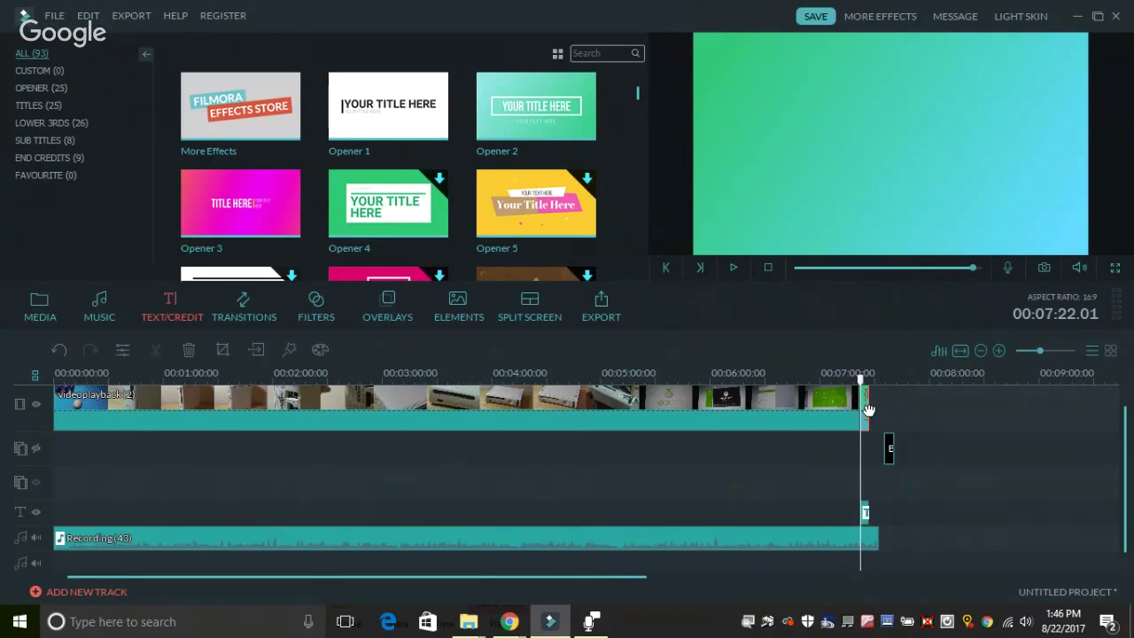
double_click(864, 400)
double_click(866, 512)
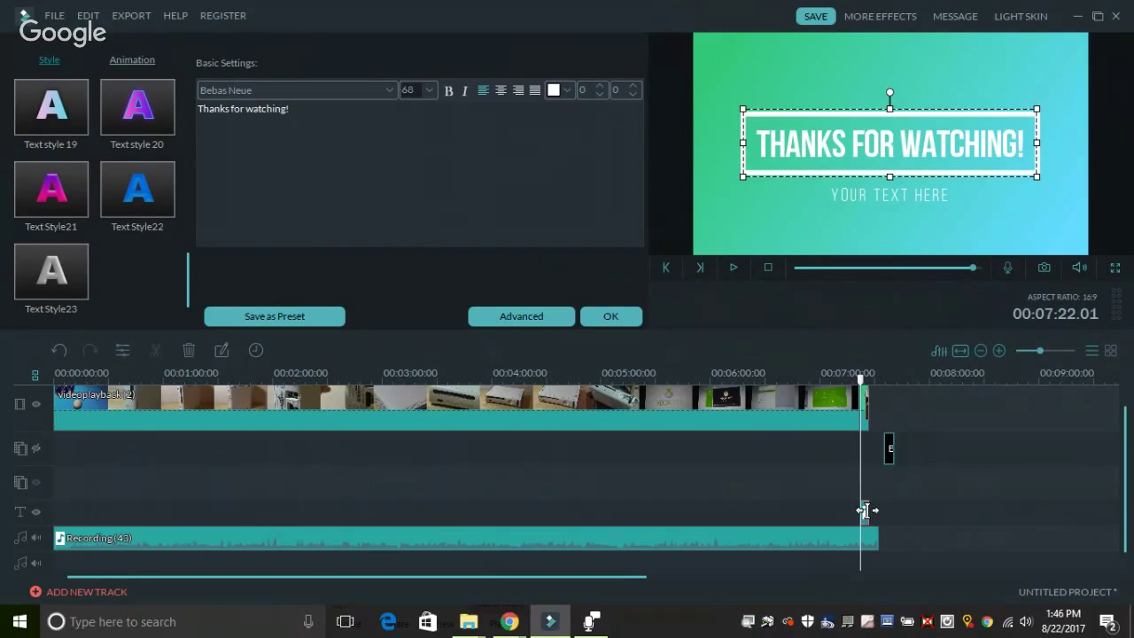
left_click_drag(322, 112, 144, 121)
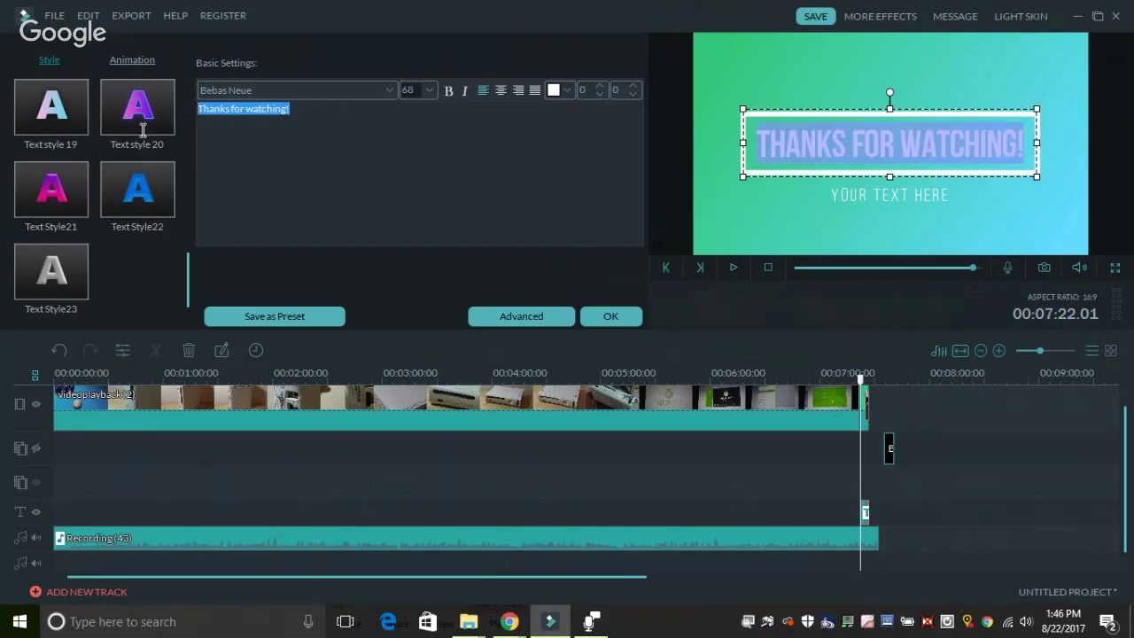
left_click(829, 113)
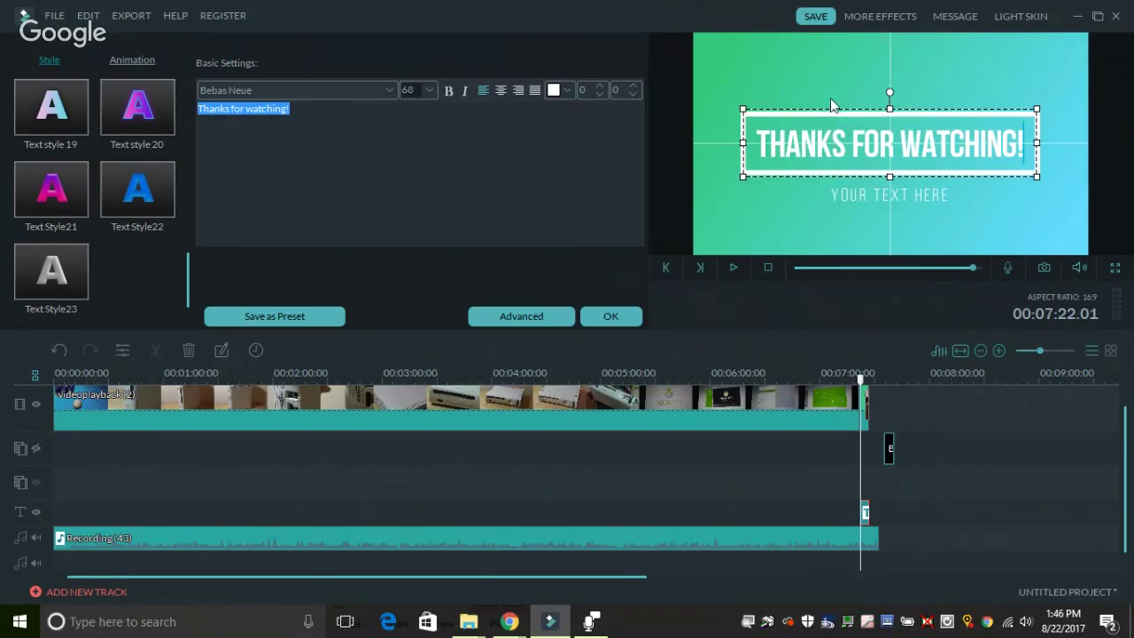
left_click(837, 114, "shift")
left_click(837, 114)
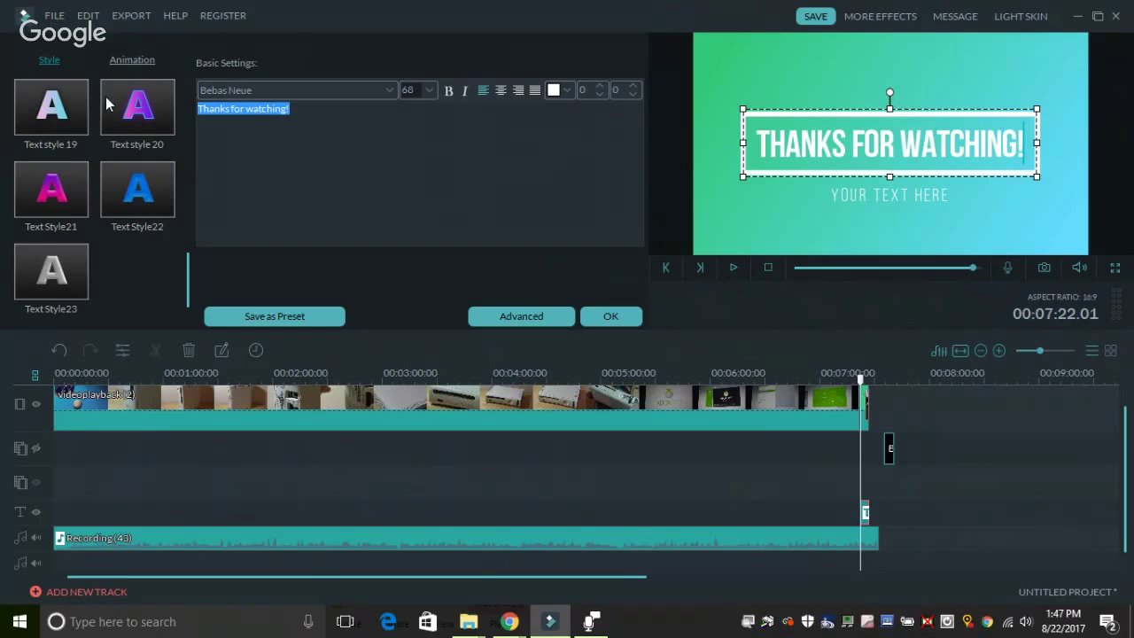
Step: Look over the title's text styles and animations, selecting Text Style22 and the No Animation and Fade presets
left_click(134, 196)
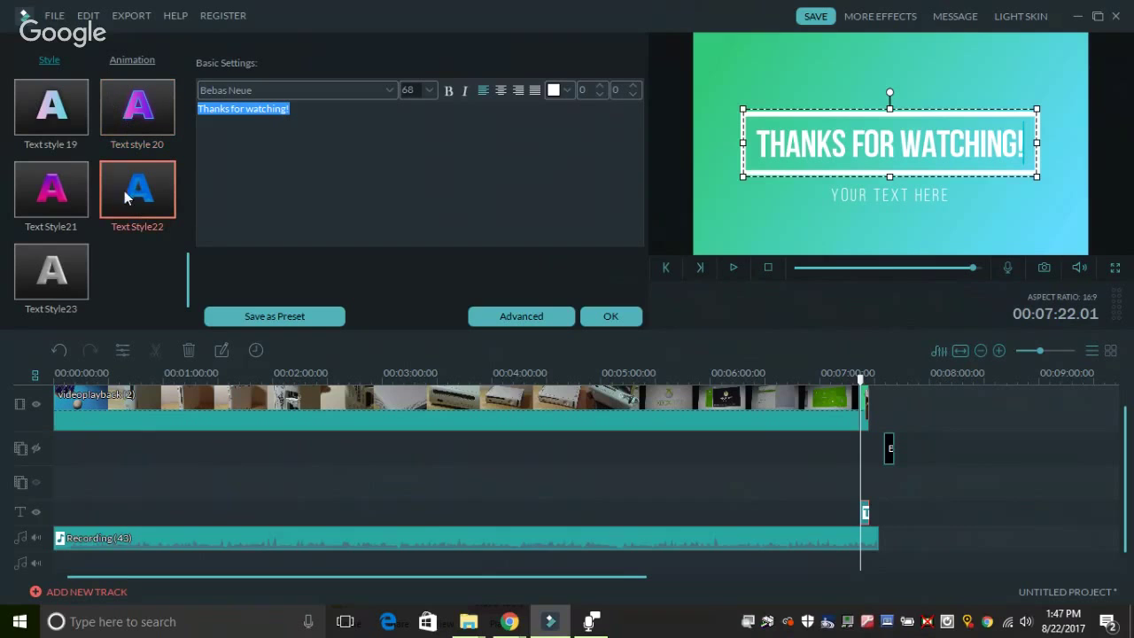
left_click(135, 62)
left_click(50, 111)
left_click(129, 108)
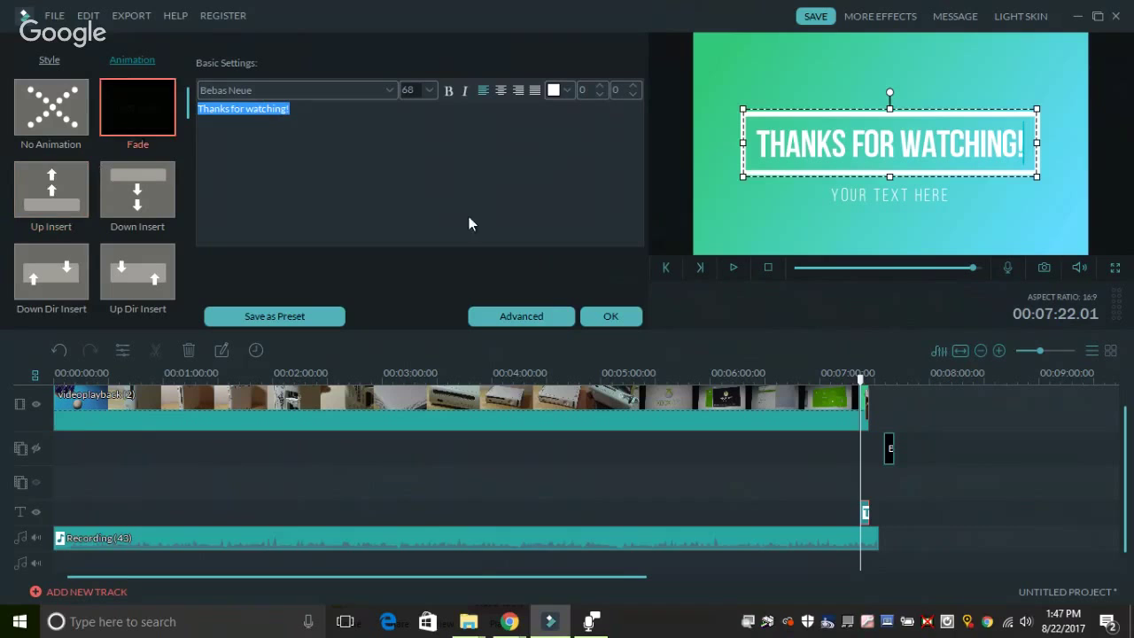
Step: Open the green closing clip's settings, play the ending with the preview volume lowered to minimum, and close the settings
double_click(864, 423)
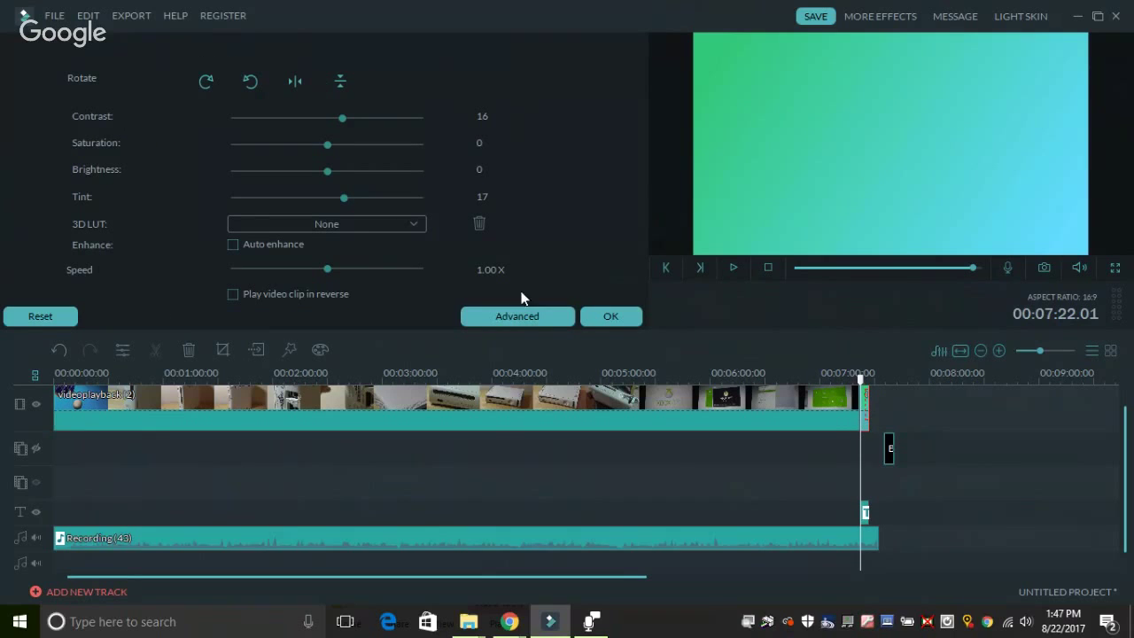
left_click(848, 451)
left_click(865, 405)
left_click(734, 266)
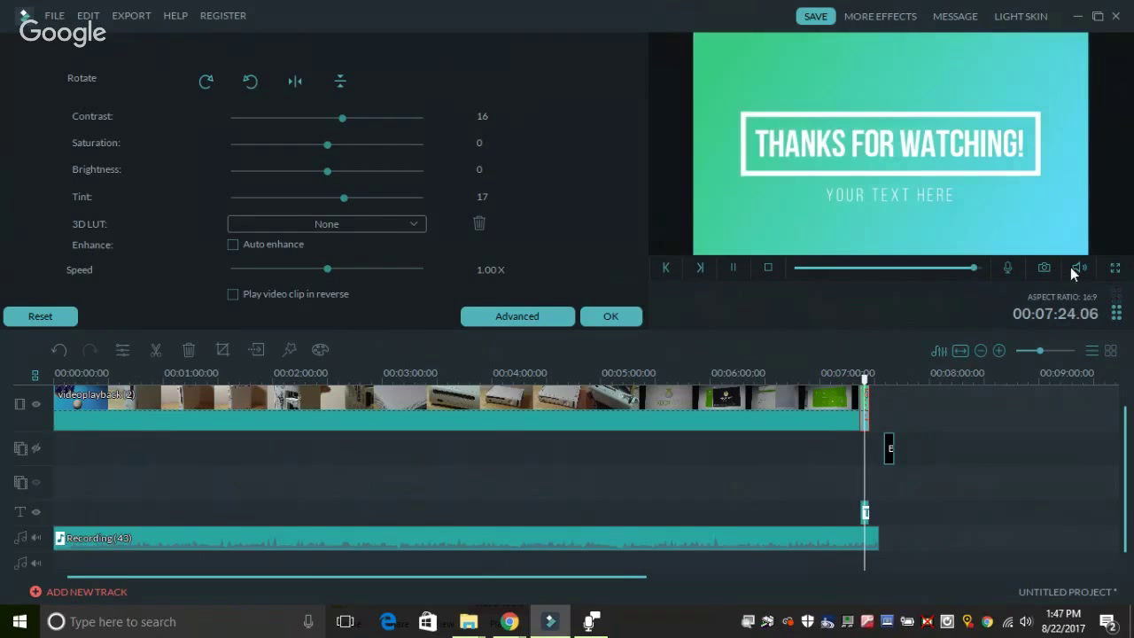
mouse_move(1079, 267)
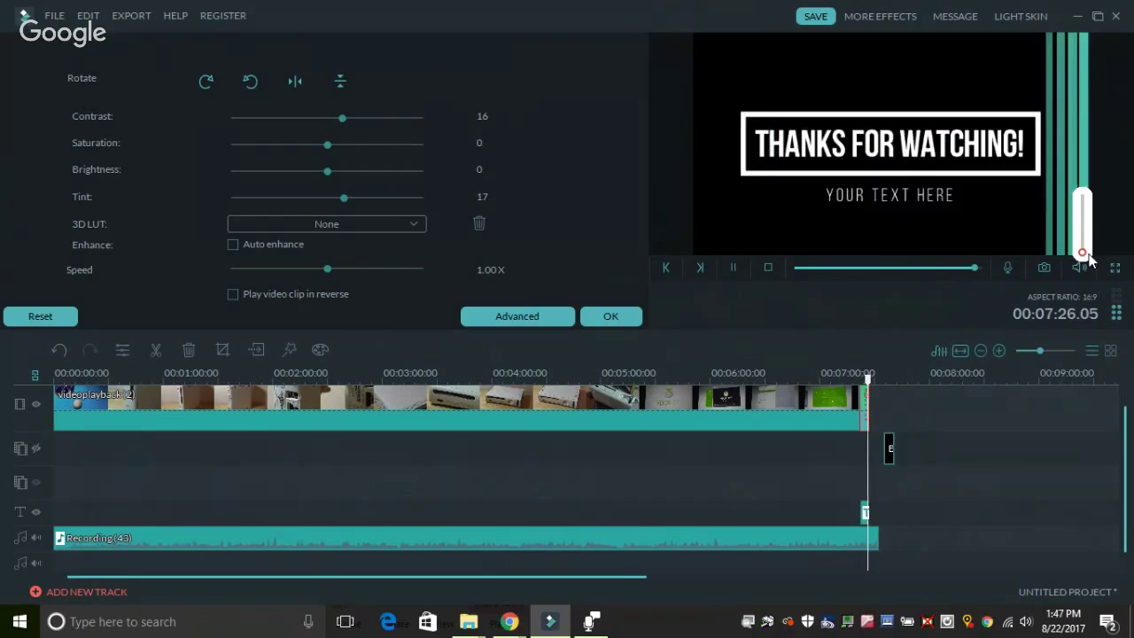
left_click_drag(1082, 213, 1081, 254)
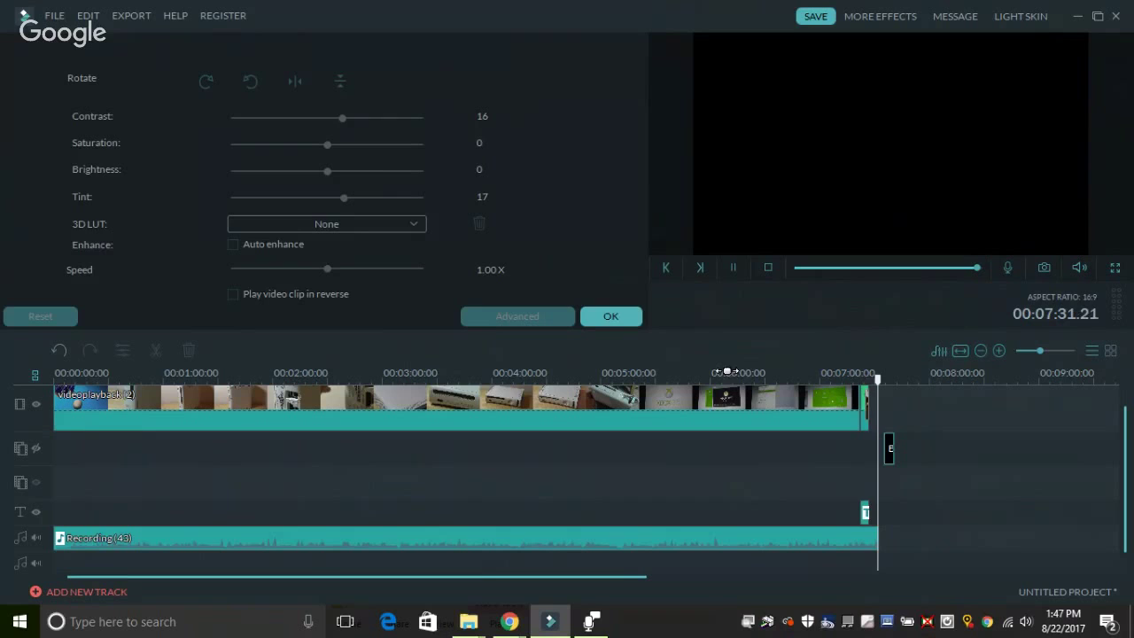
left_click(614, 317)
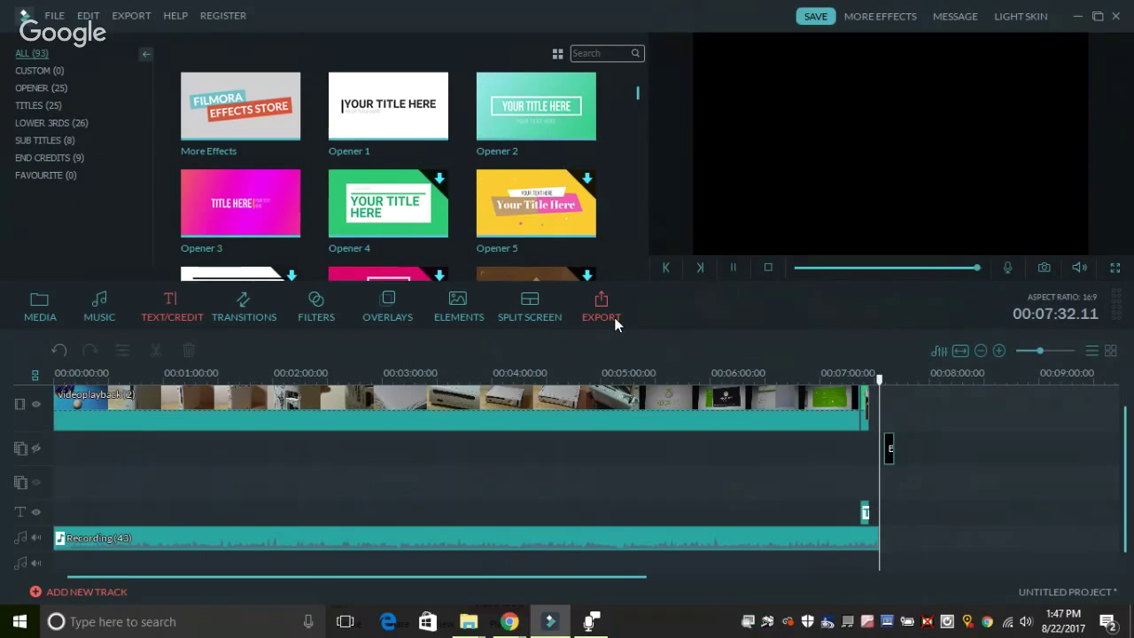
Step: Show the transitions library and preview the Bar and Blind transitions
left_click(244, 305)
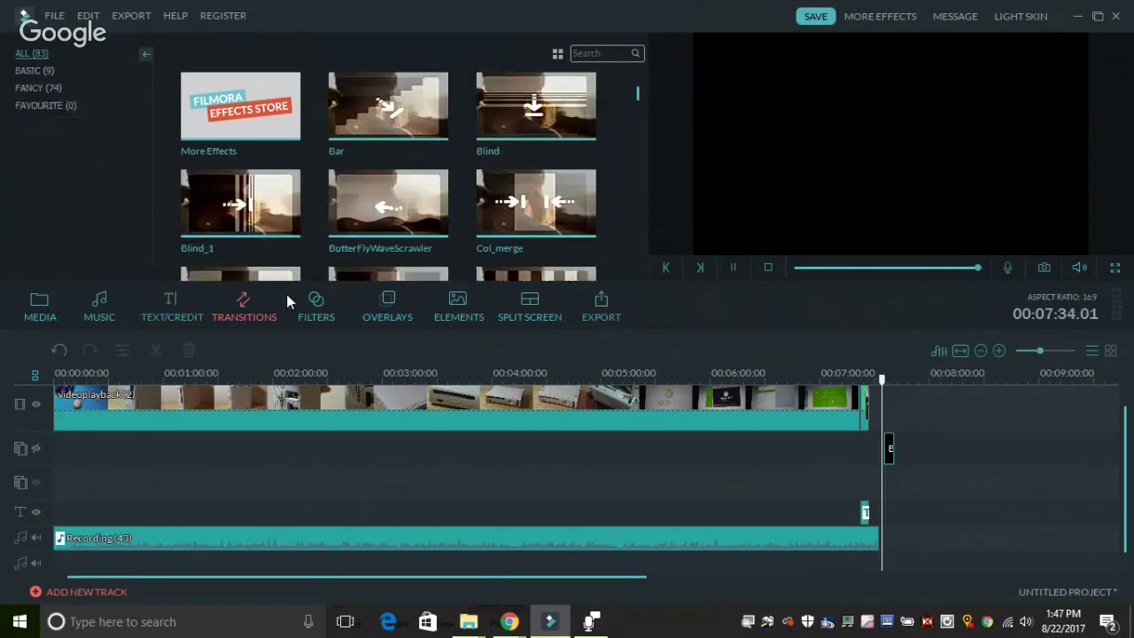
left_click(437, 106)
left_click(733, 268)
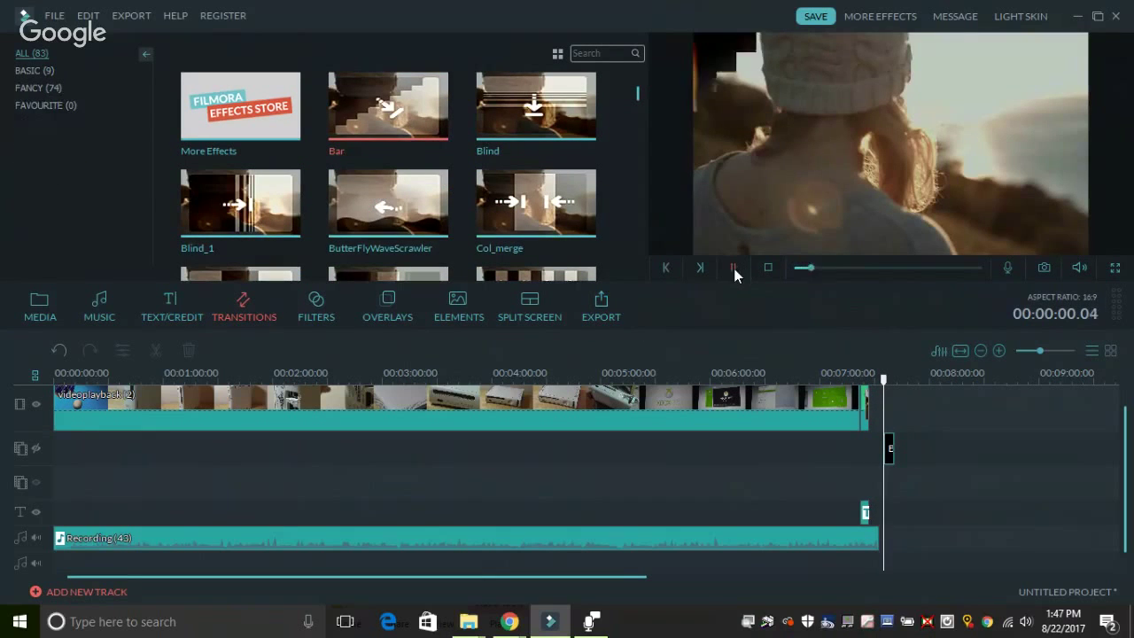
left_click(529, 103)
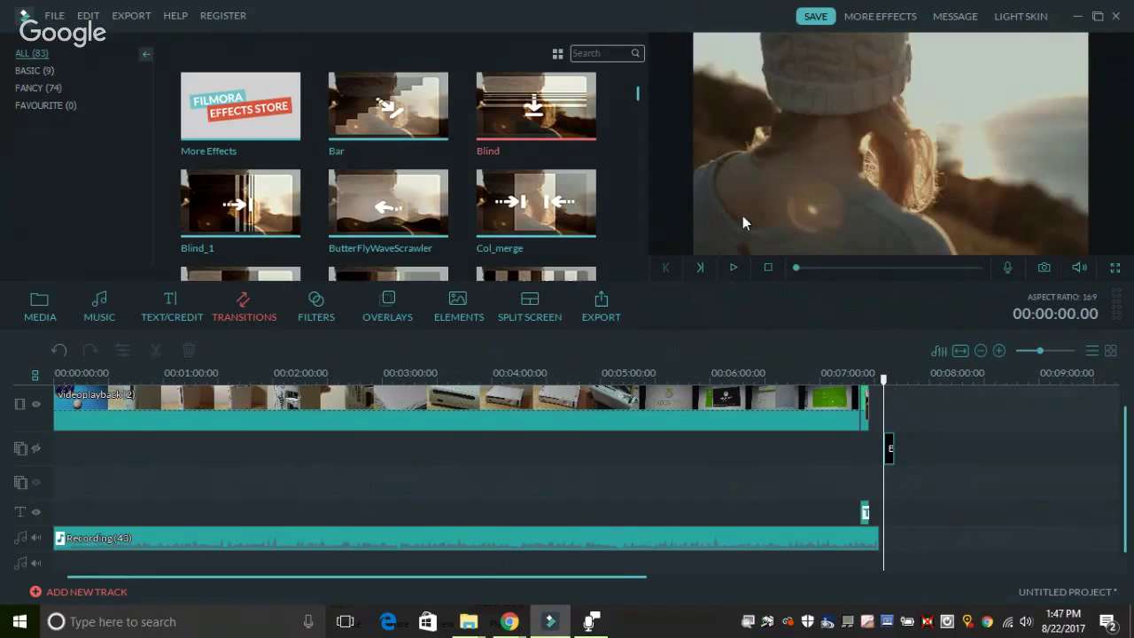
left_click(735, 263)
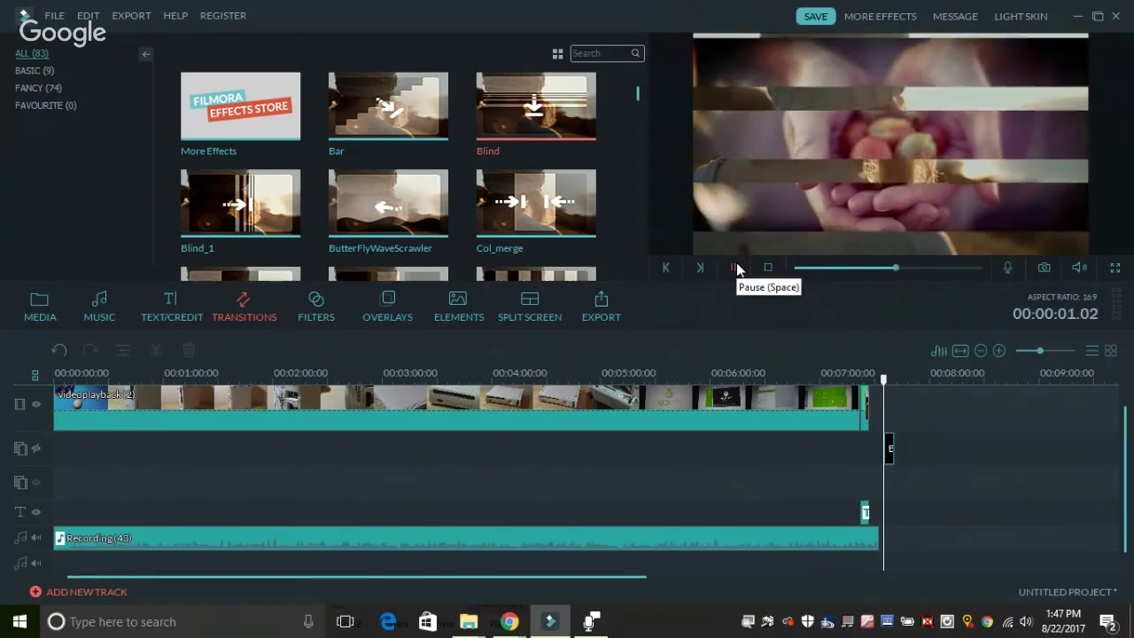
Step: Preview the Cross_whisk transition and browse the rest of the transitions library
scroll(633, 111, "down", 5)
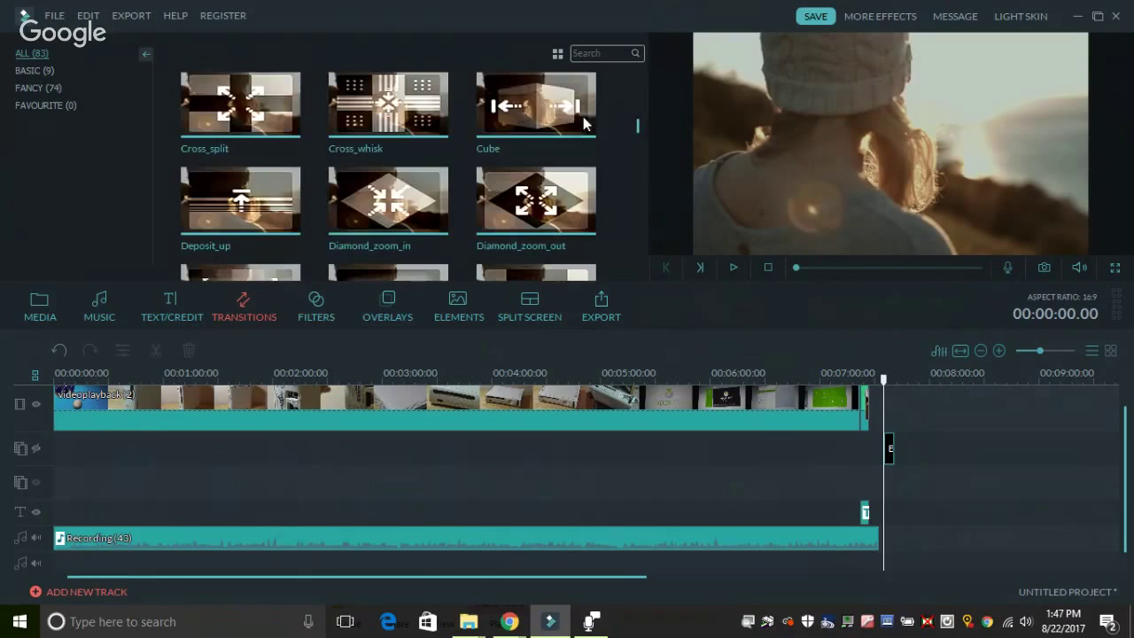
left_click(525, 128)
left_click(408, 119)
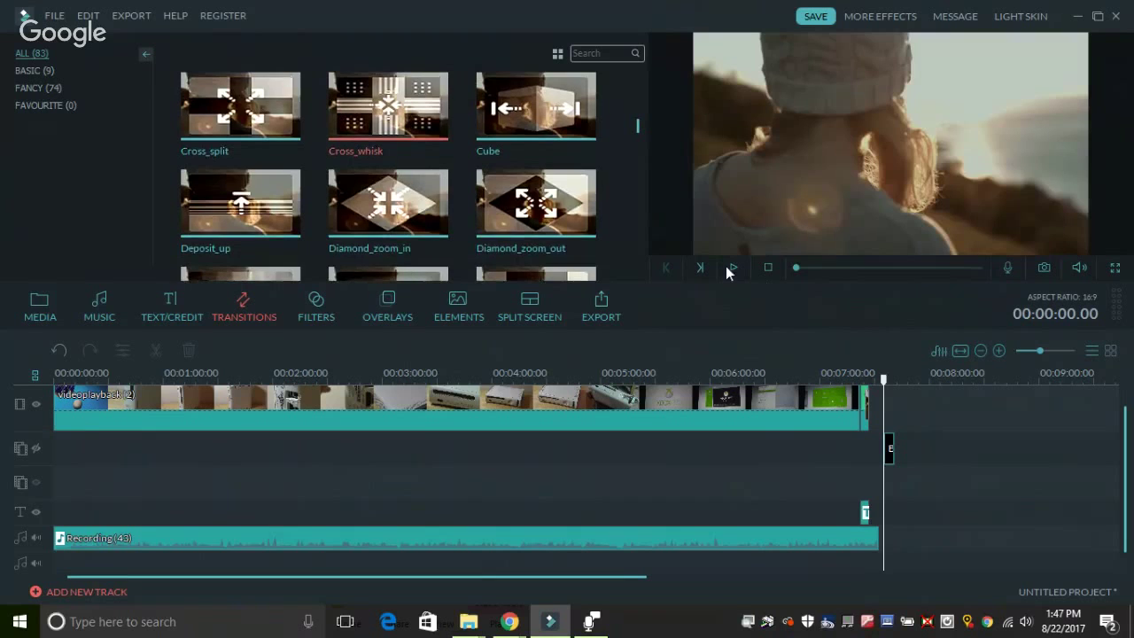
left_click(732, 266)
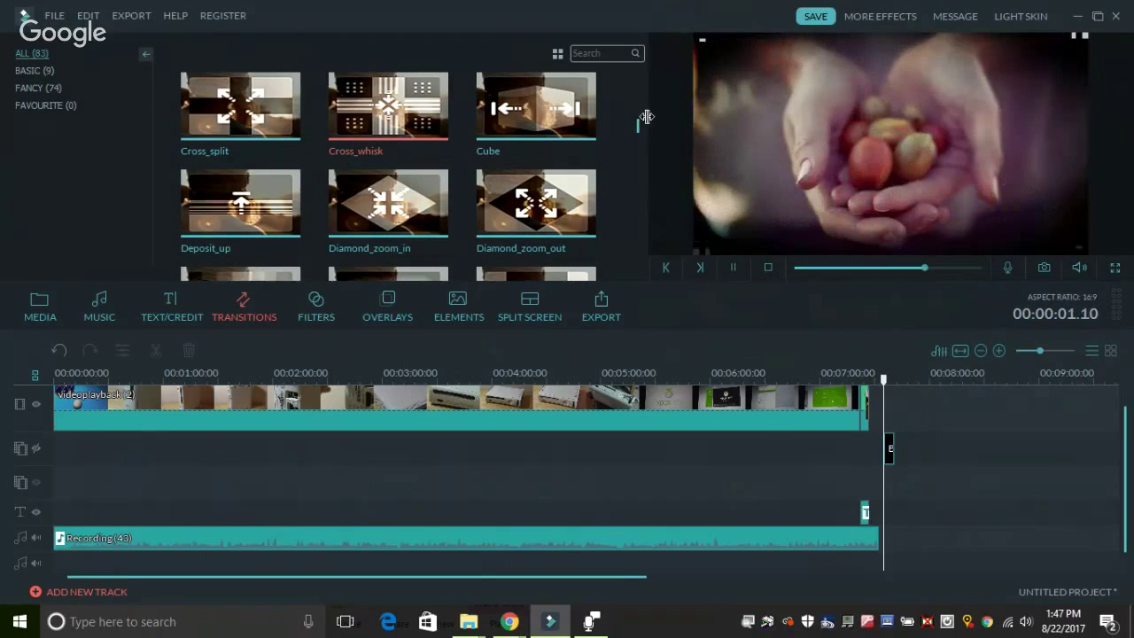
scroll(642, 222, "down", 3)
scroll(639, 230, "down", 10)
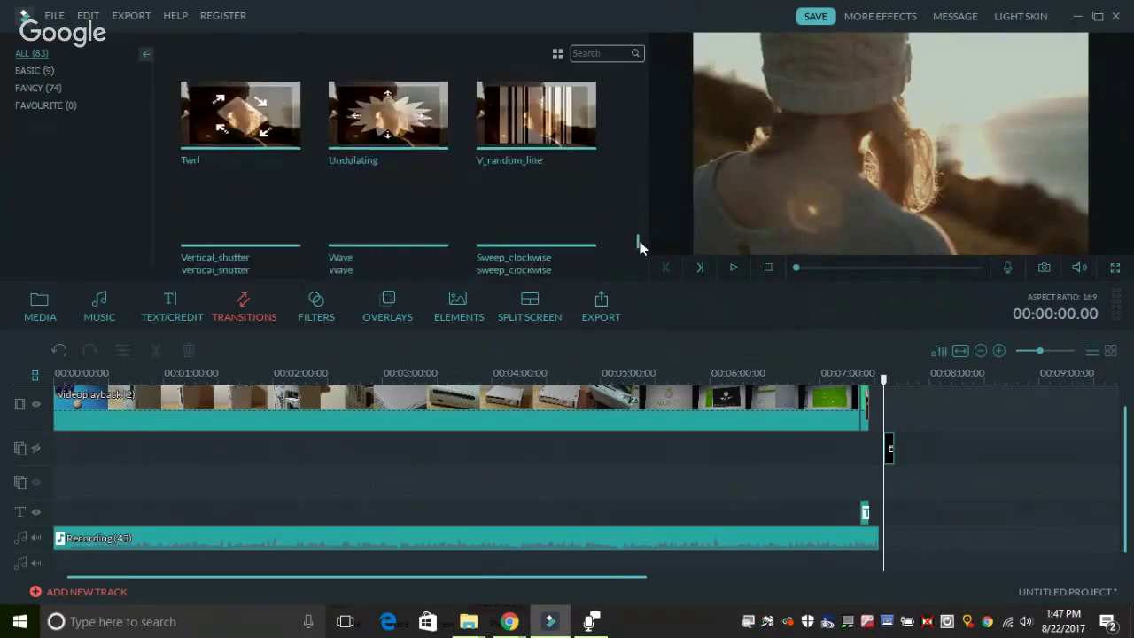
left_click_drag(640, 267, 630, 115)
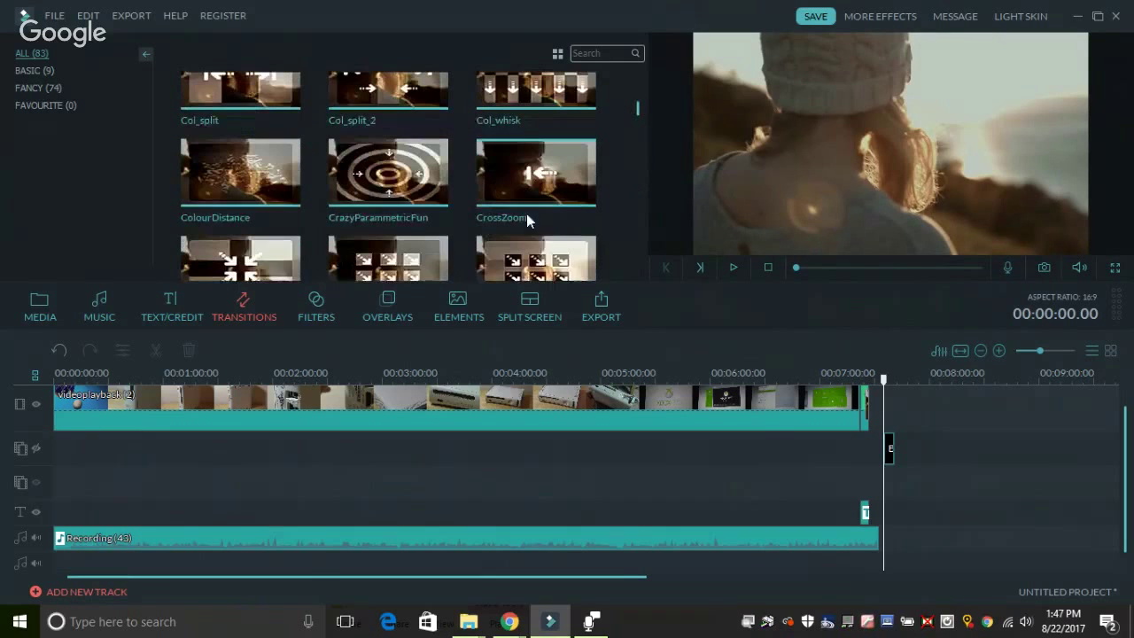
Step: Show the filters library and preview the BlueExplosion filter
left_click(315, 306)
left_click(575, 93)
scroll(637, 116, "up", 1)
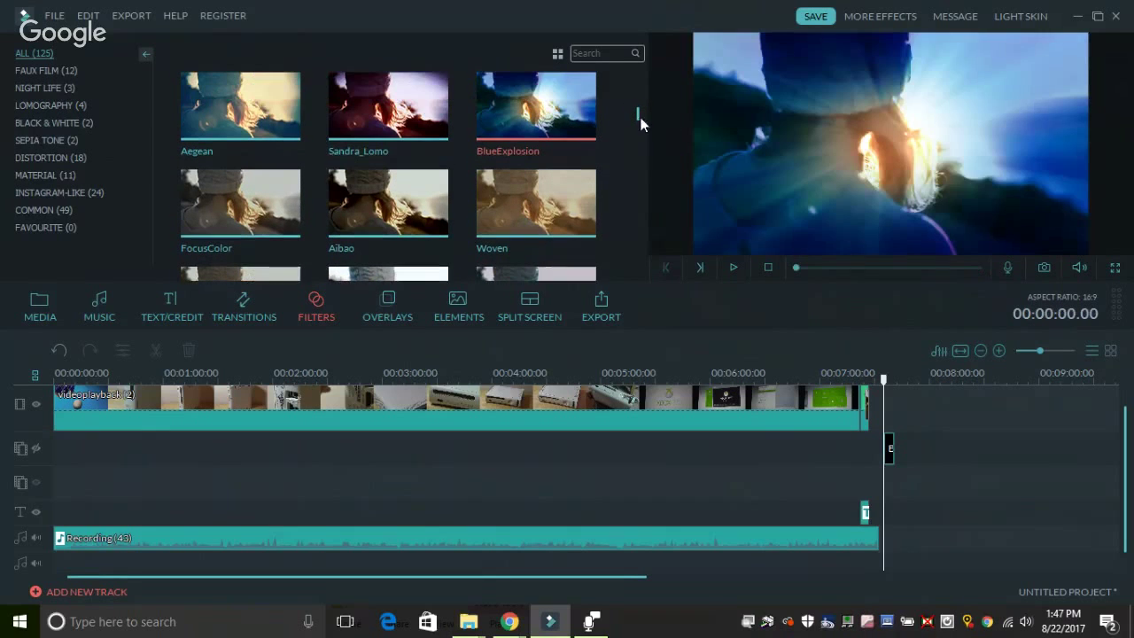
left_click(721, 271)
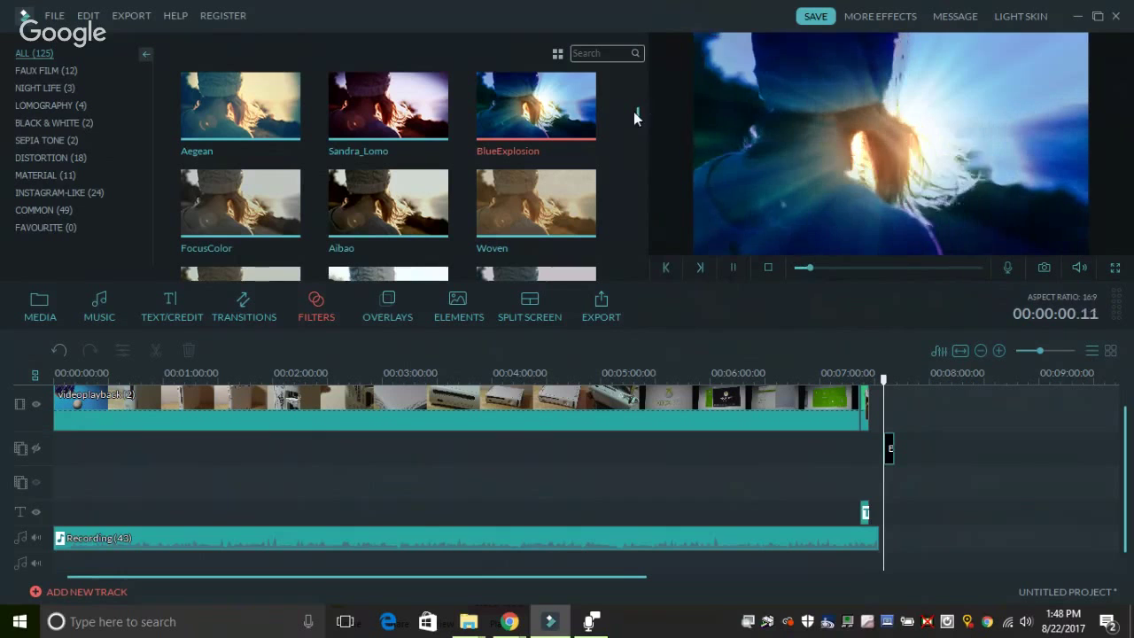
Step: Browse the overlays library, try to preview the Bokeh Blur 10 overlay and cancel its download
left_click_drag(637, 116, 632, 69)
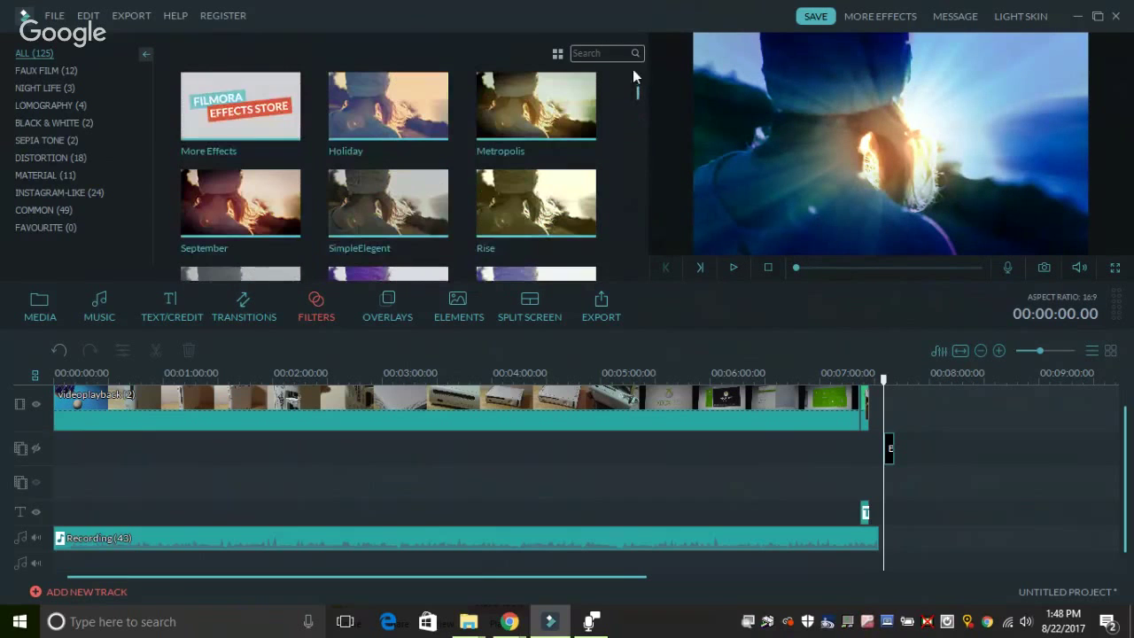
left_click(382, 305)
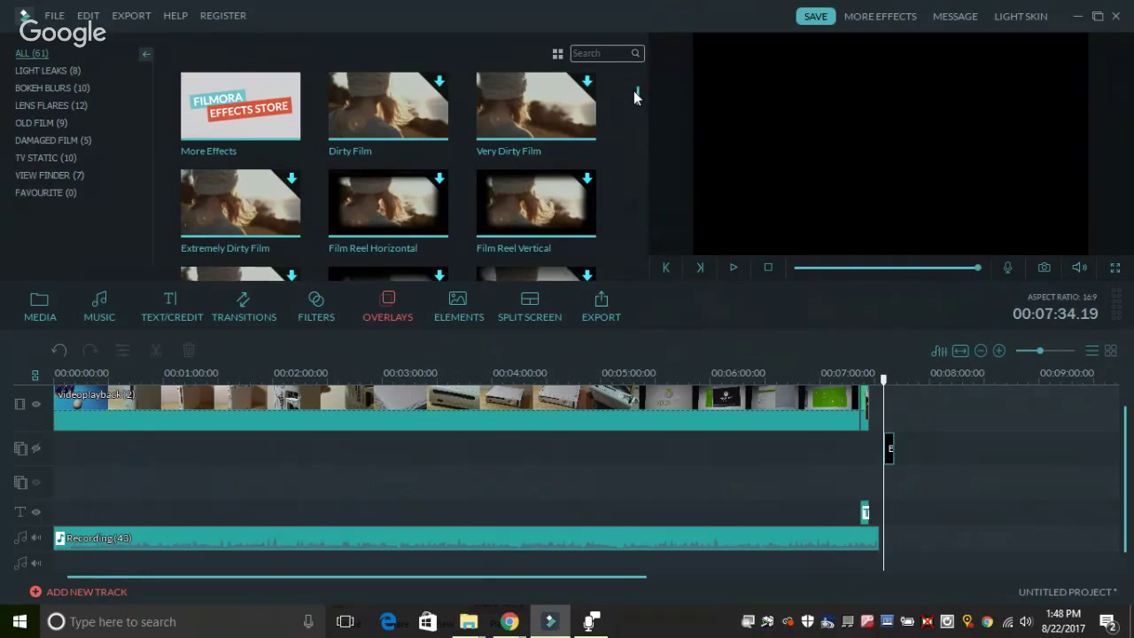
left_click_drag(636, 97, 643, 206)
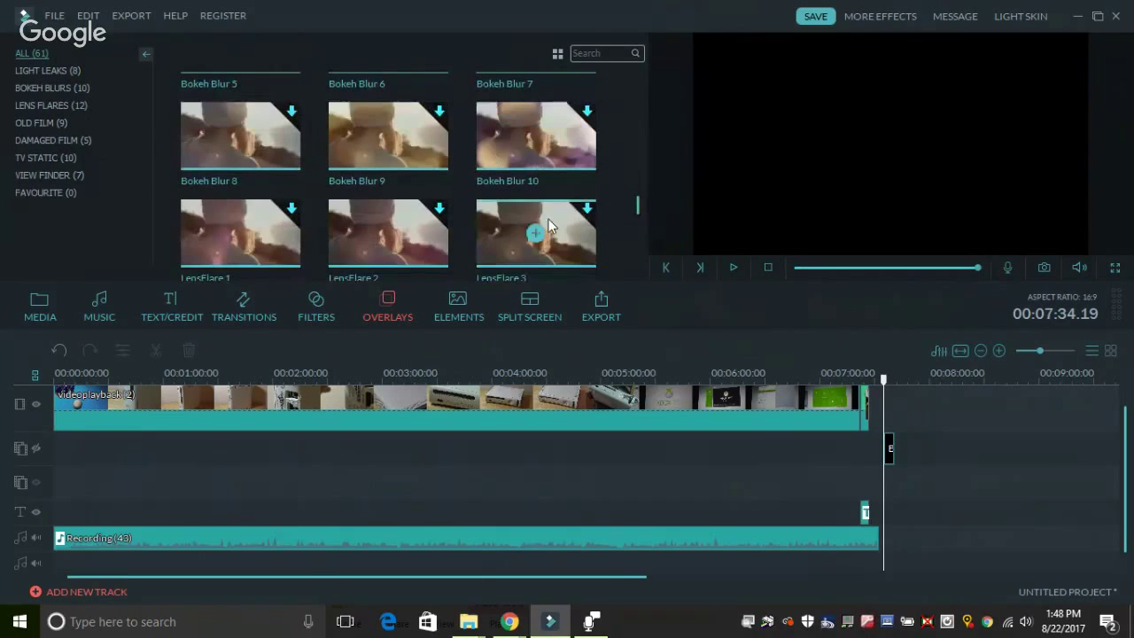
left_click(534, 138)
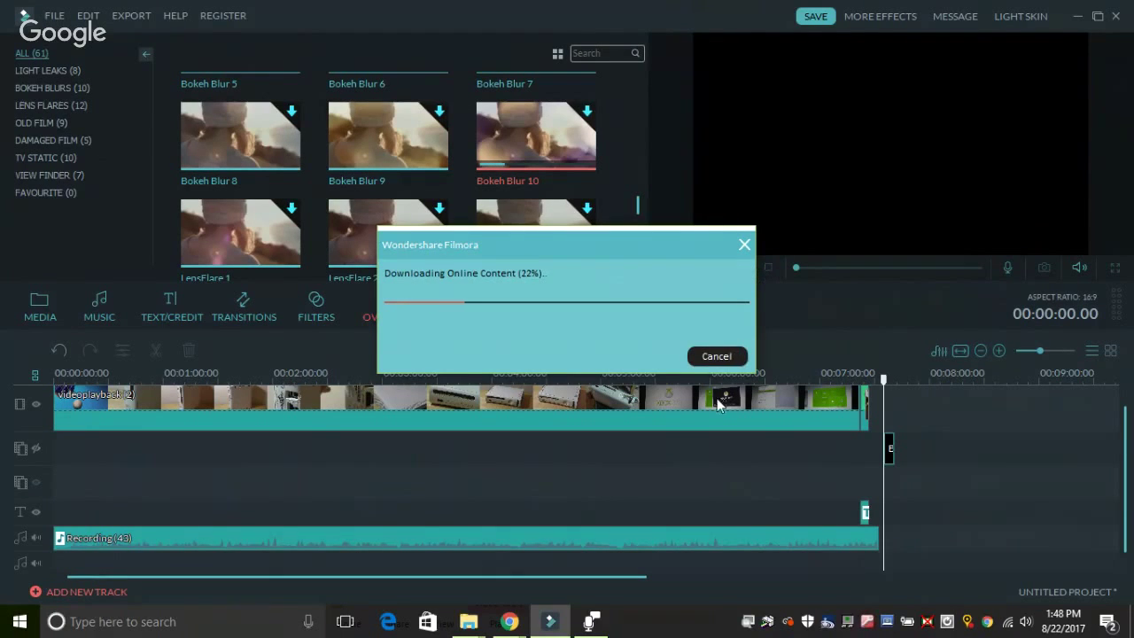
left_click(715, 356)
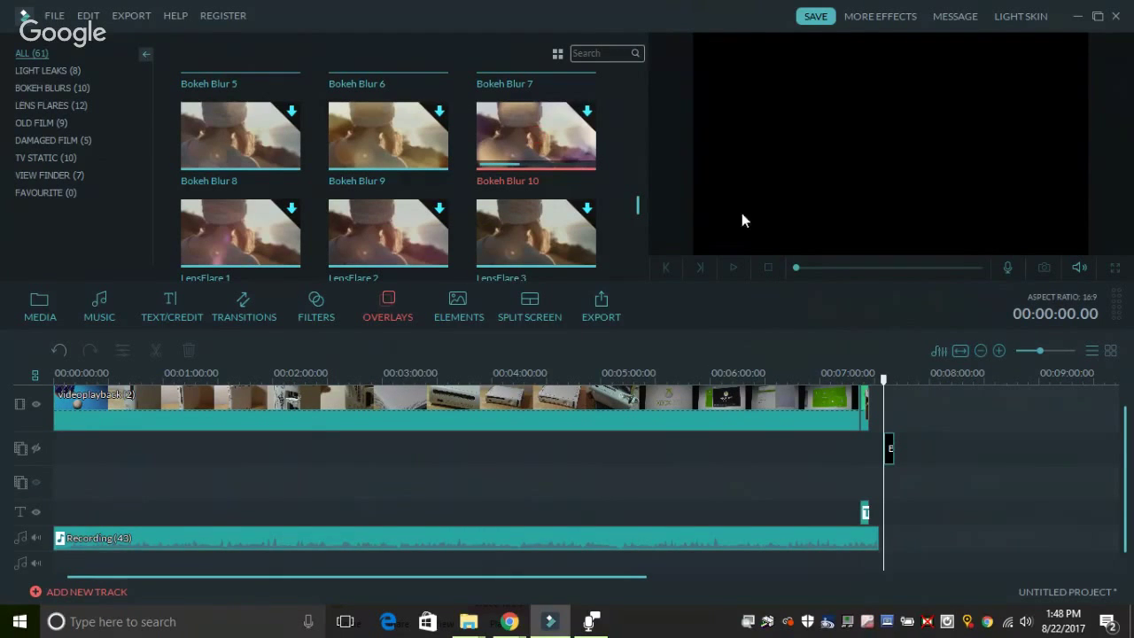
Step: Show the elements library, add the Lasers - 19 element at the end of the timeline and play it
left_click(458, 305)
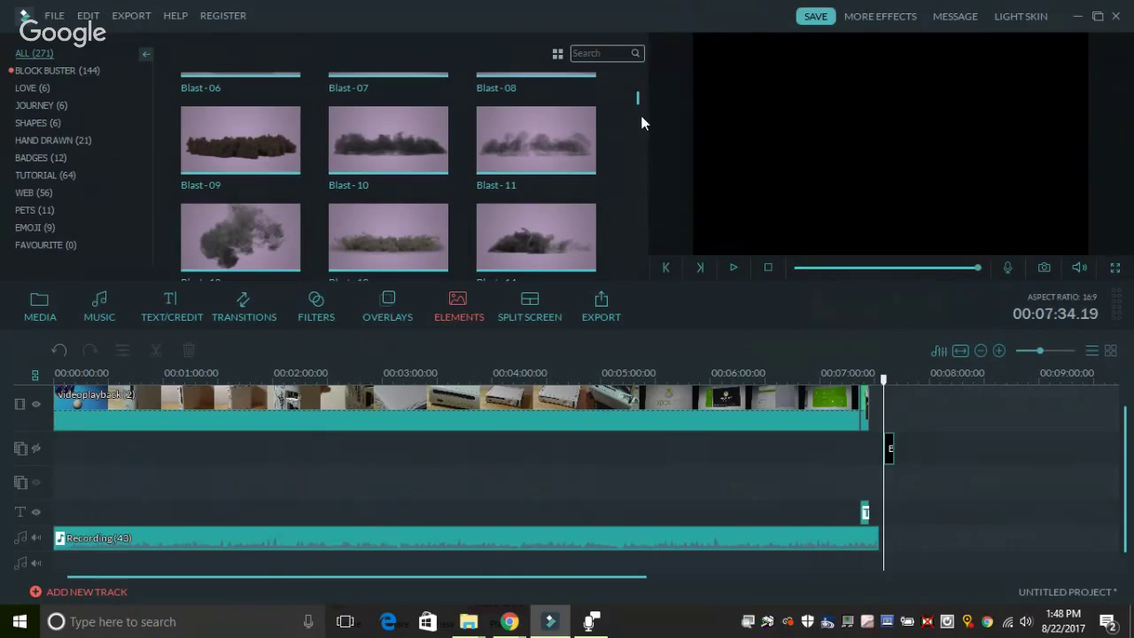
left_click_drag(638, 92, 639, 163)
mouse_move(512, 120)
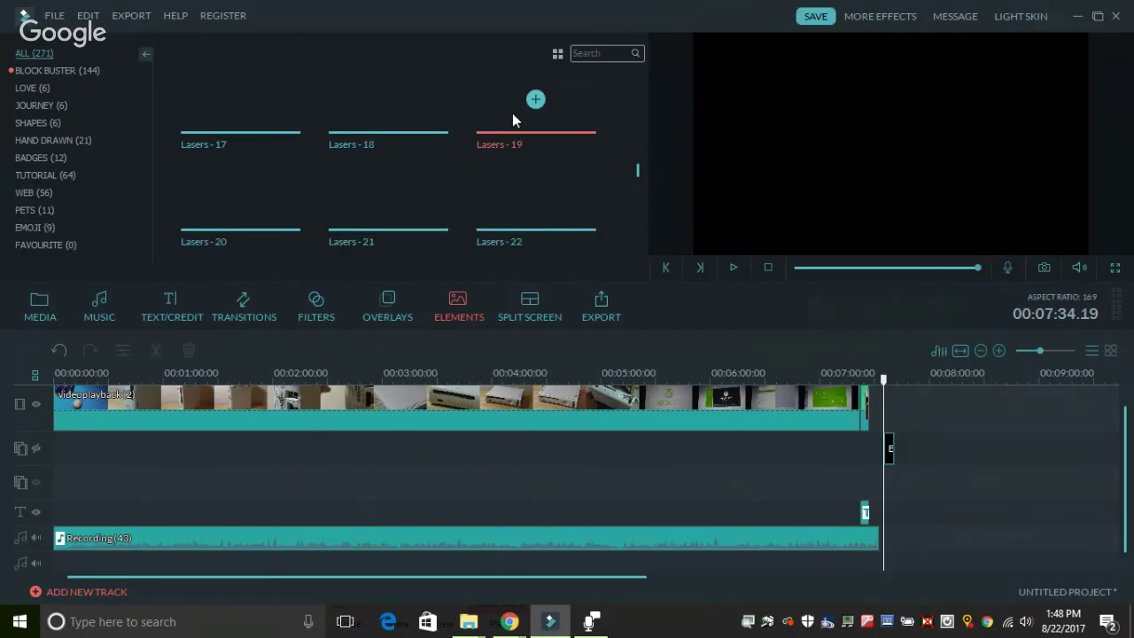
left_click(535, 99)
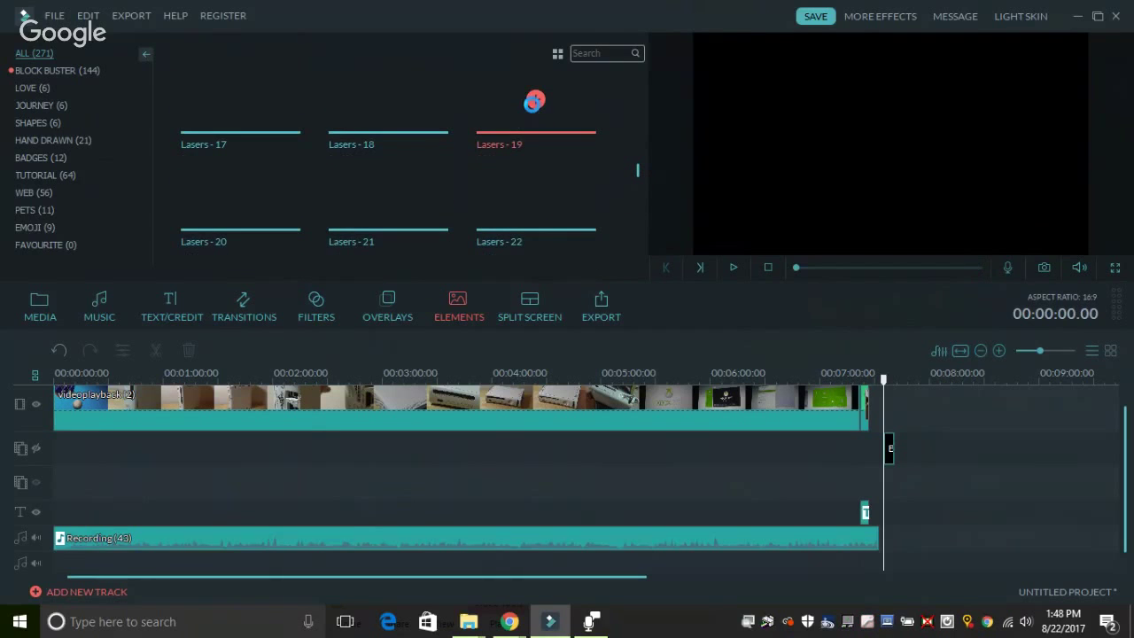
left_click(734, 268)
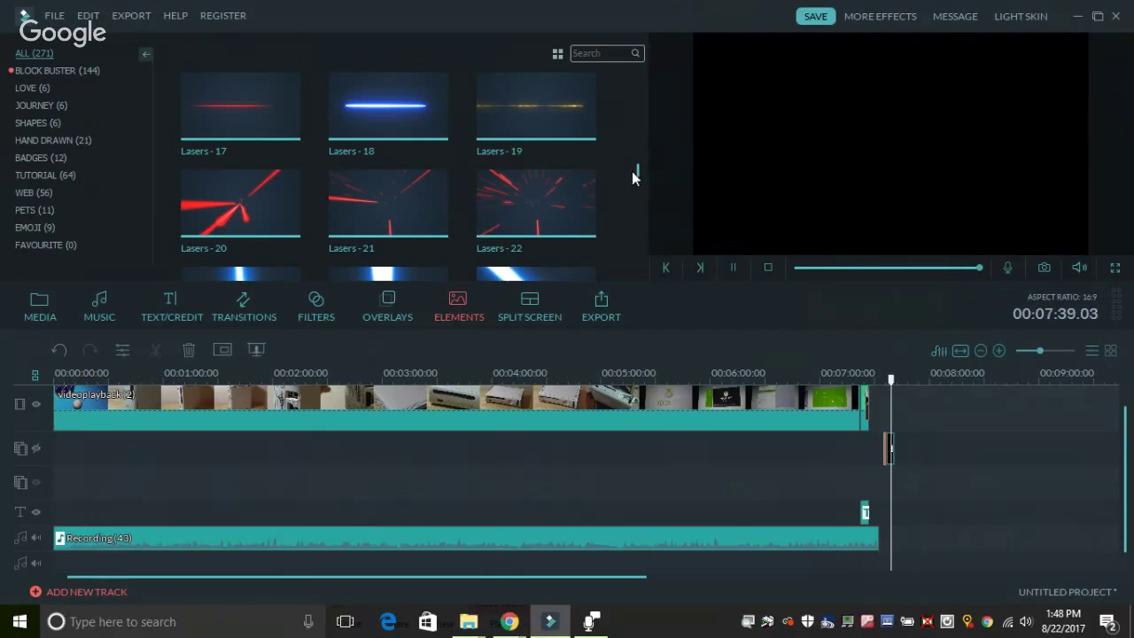
key("space")
left_click(732, 268)
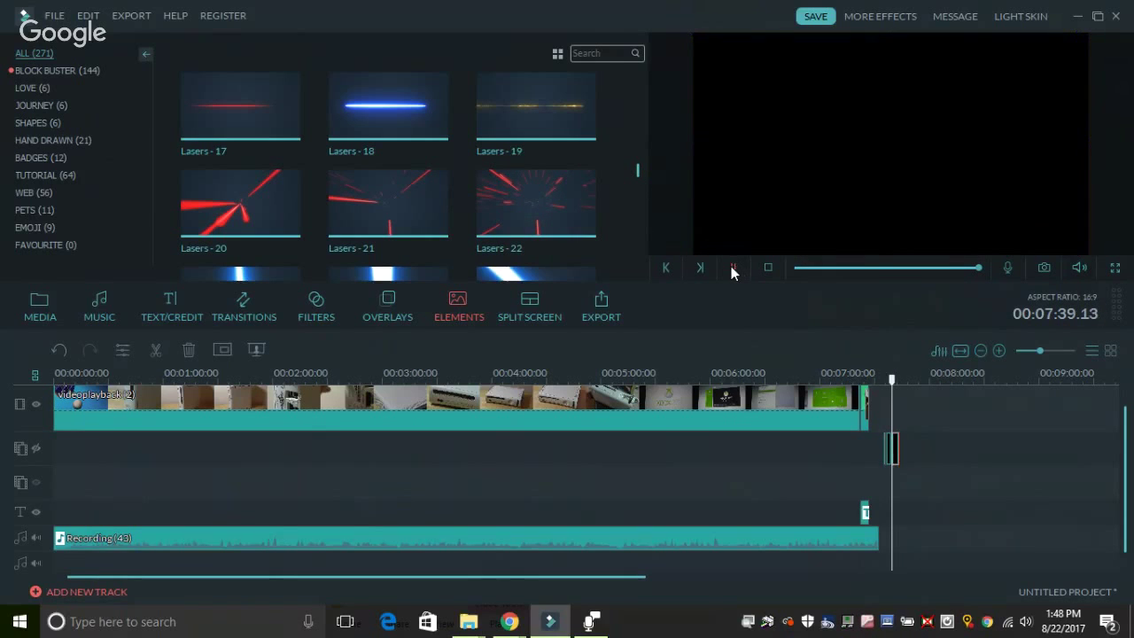
Step: Add the Blast - 01 element at the start of the timeline, play it, and add it again after the laser clip
scroll(638, 171, "down", 1)
left_click_drag(637, 171, 637, 85)
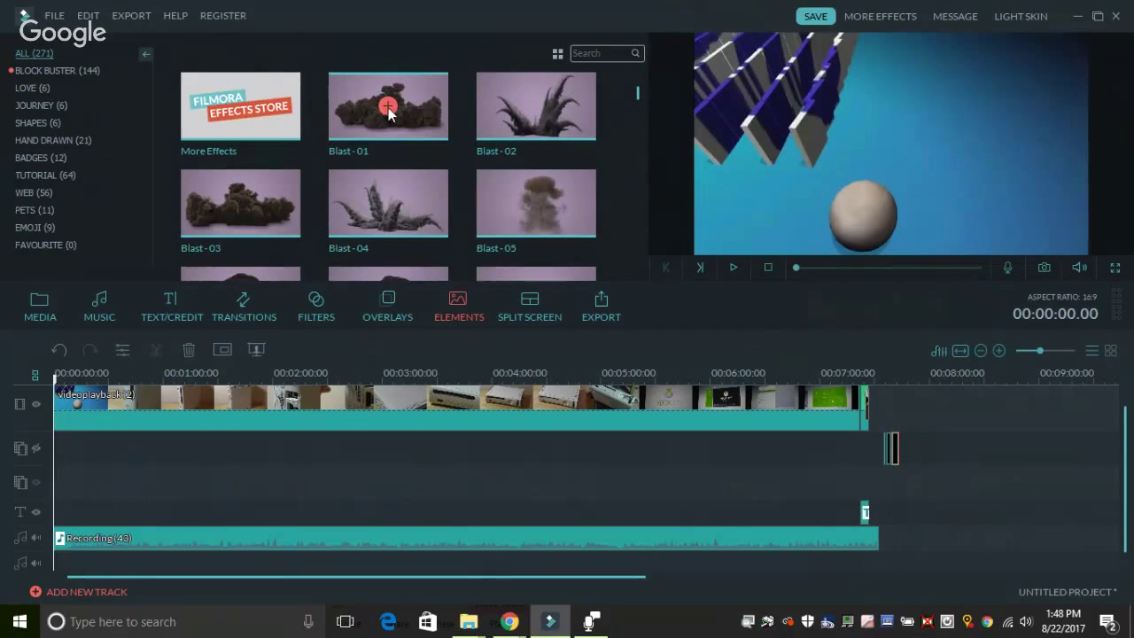
left_click(734, 268)
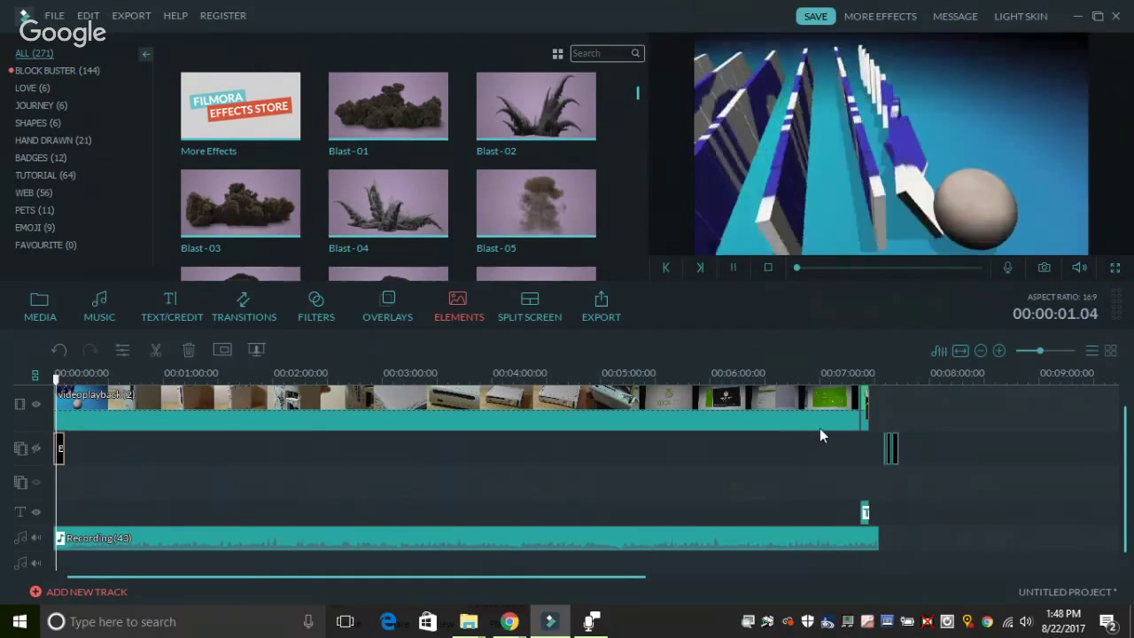
left_click(892, 449)
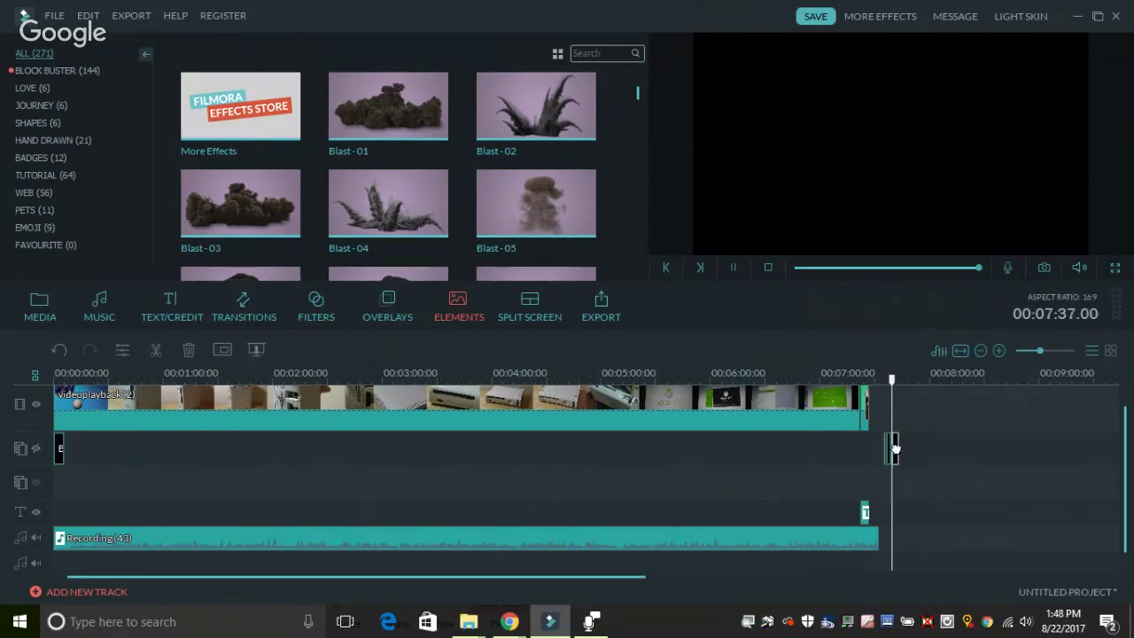
left_click(891, 472)
left_click(388, 106)
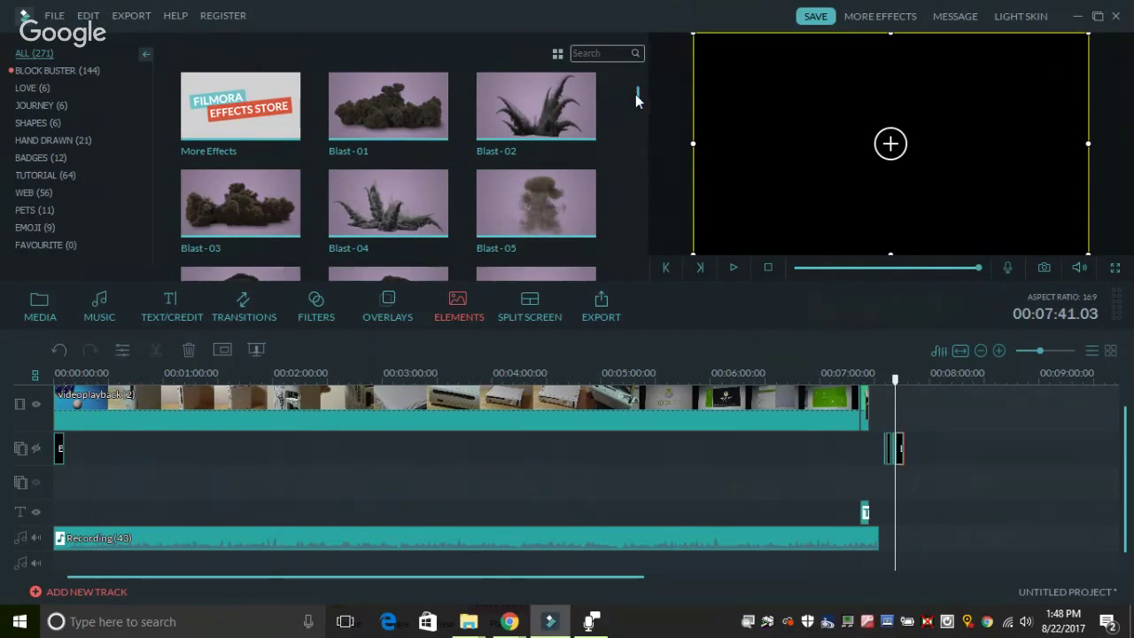
Step: Examine the whole elements library, from the bullets, electricity and laser effects to the badge and pet elements
scroll(633, 115, "down", 5)
scroll(638, 110, "down", 5)
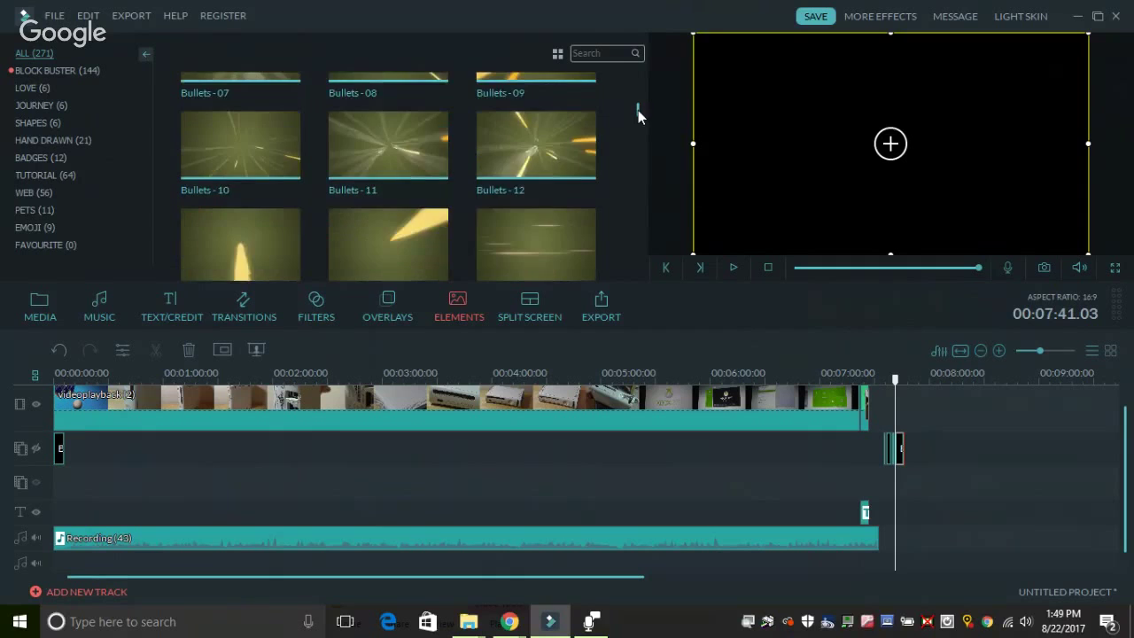
scroll(639, 123, "down", 10)
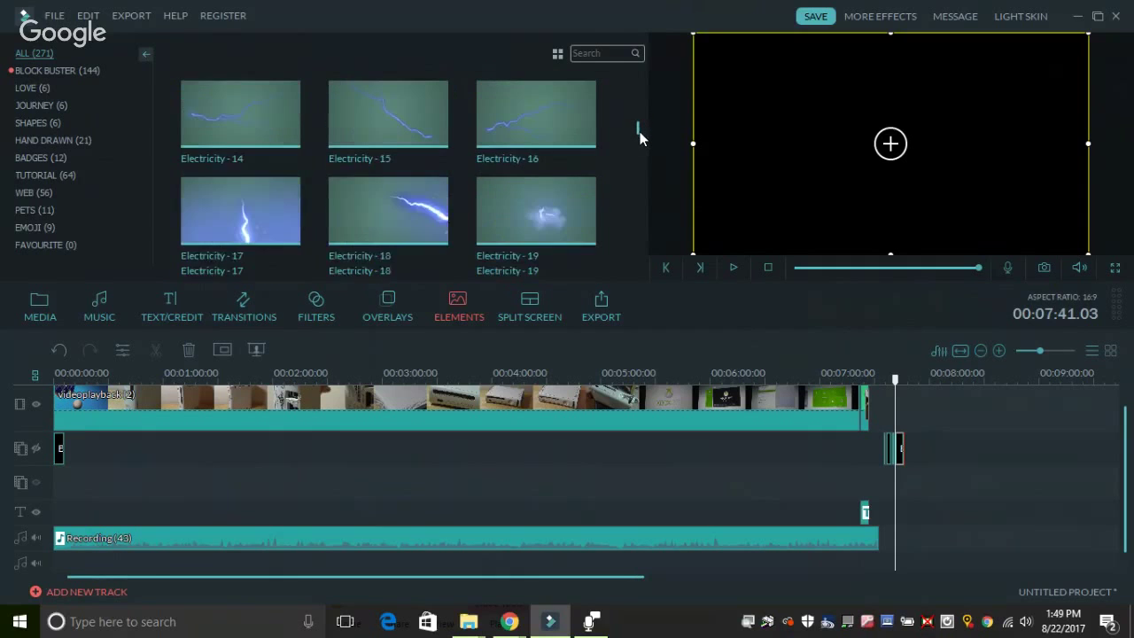
scroll(643, 149, "down", 10)
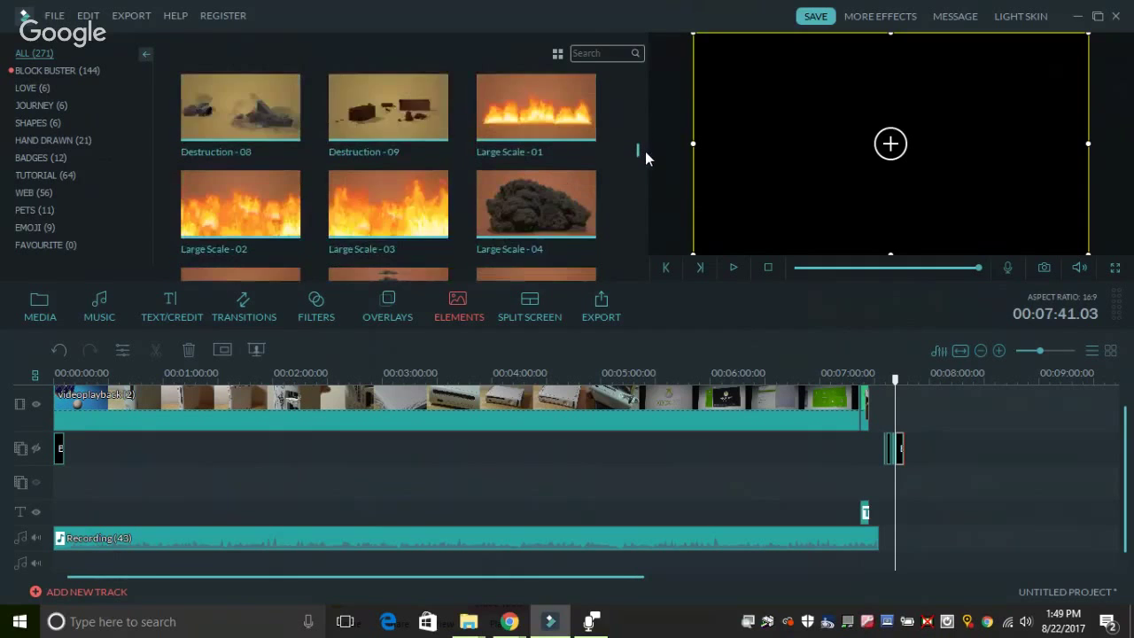
scroll(646, 165, "down", 10)
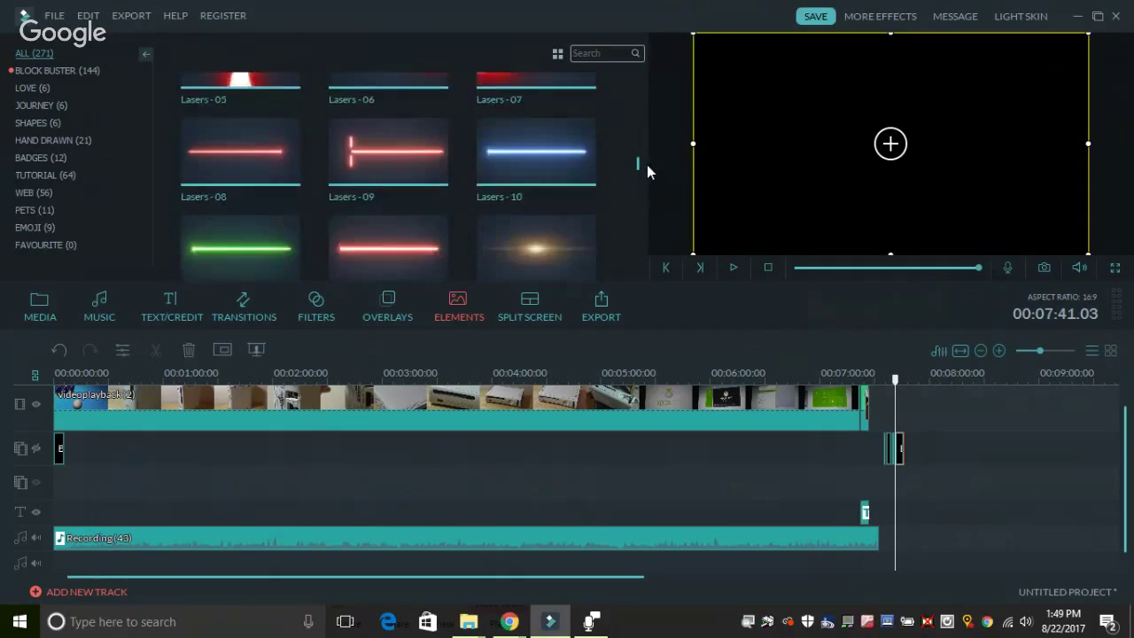
scroll(649, 199, "down", 10)
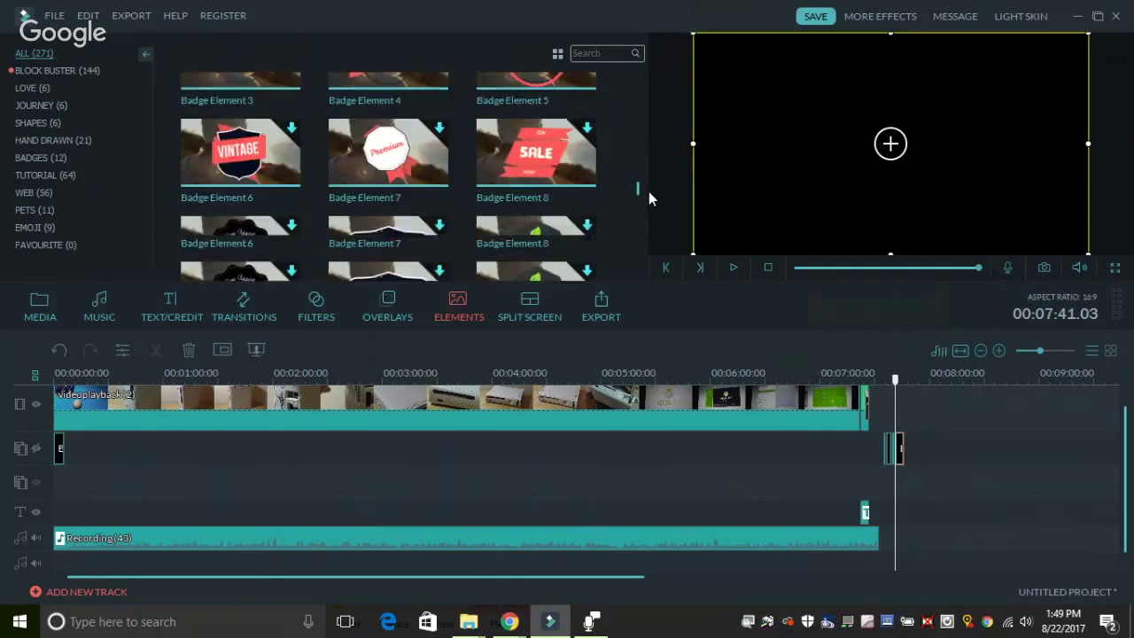
scroll(648, 213, "down", 10)
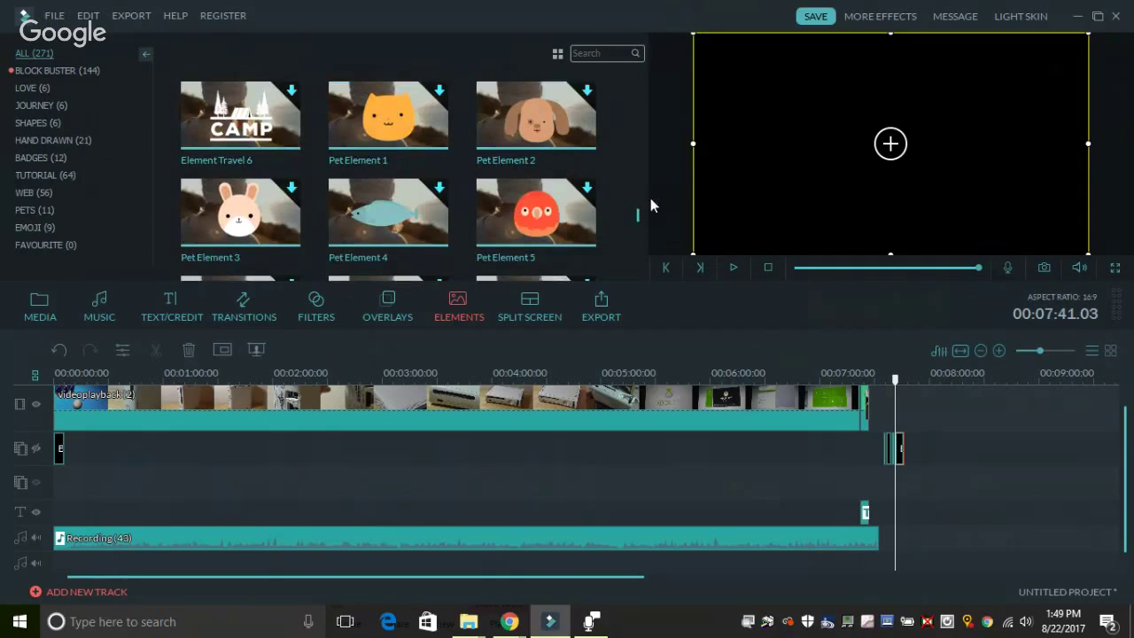
scroll(637, 233, "down", 5)
left_click_drag(637, 241, 639, 61)
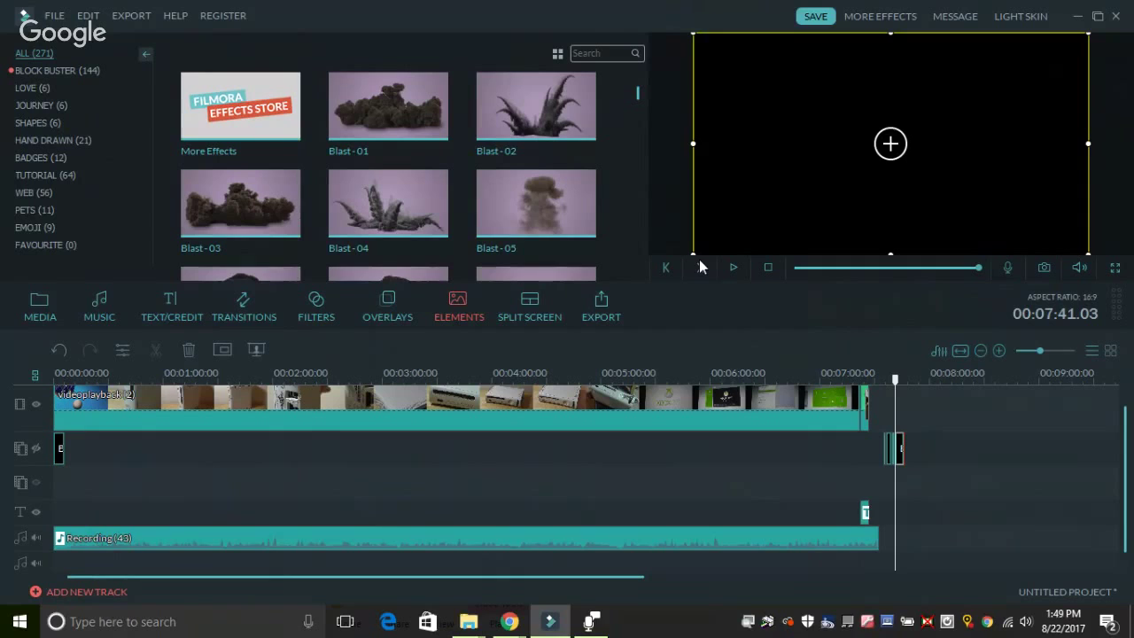
Step: Show the split screen layouts and preview several two-, three- and four-pane arrangements, including the diagonal and column ones
left_click(536, 307)
left_click(356, 67)
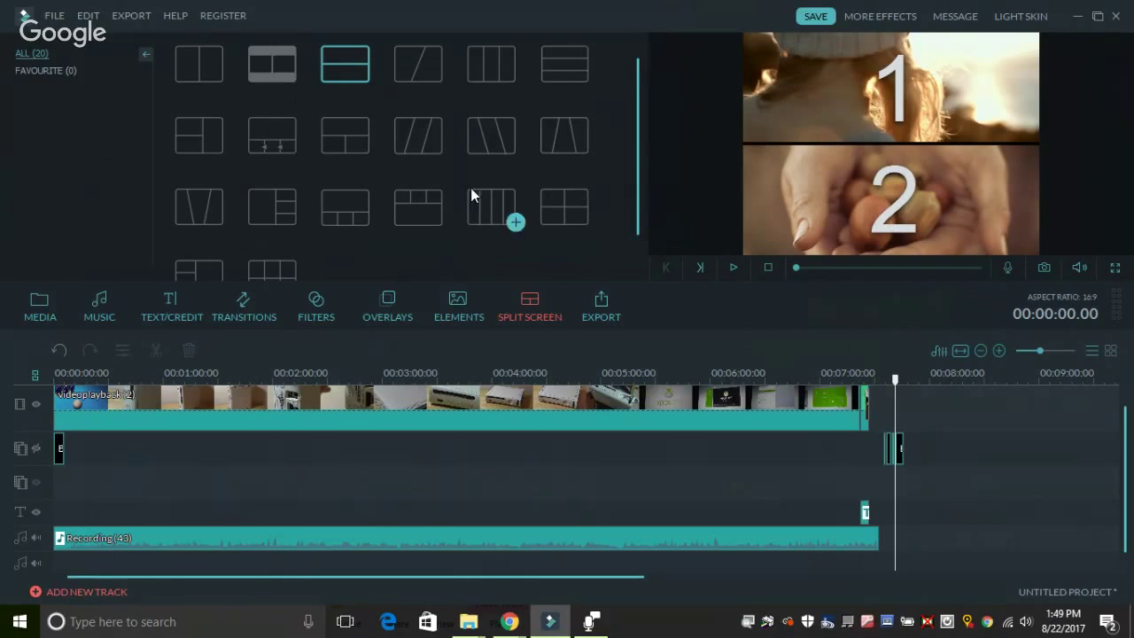
left_click(345, 207)
left_click(401, 206)
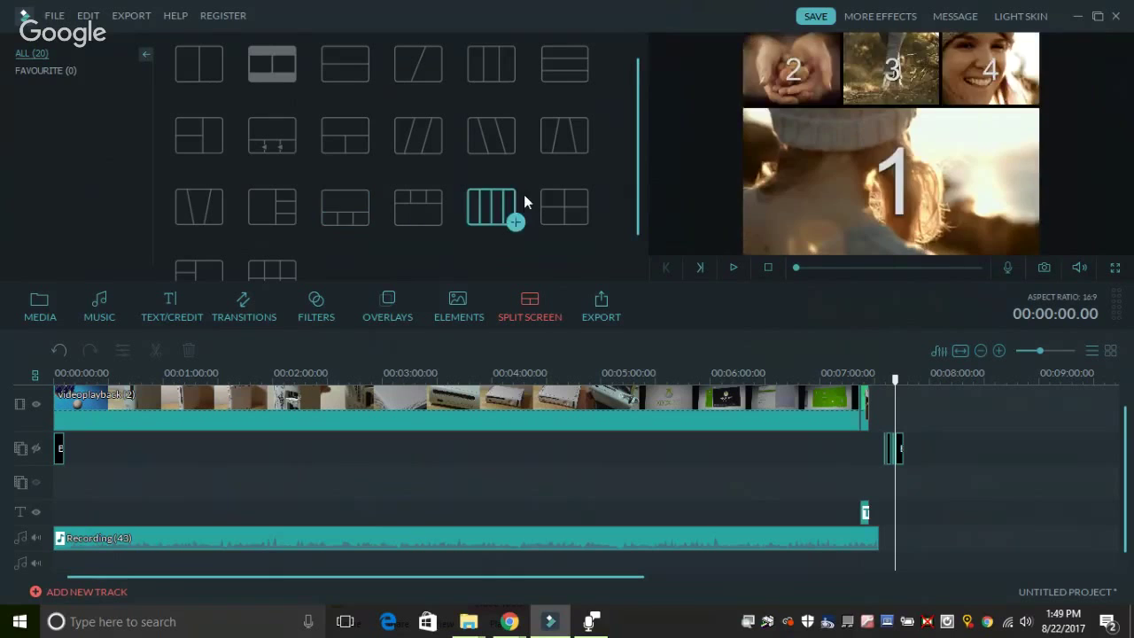
left_click(564, 207)
left_click(557, 131)
left_click(492, 124)
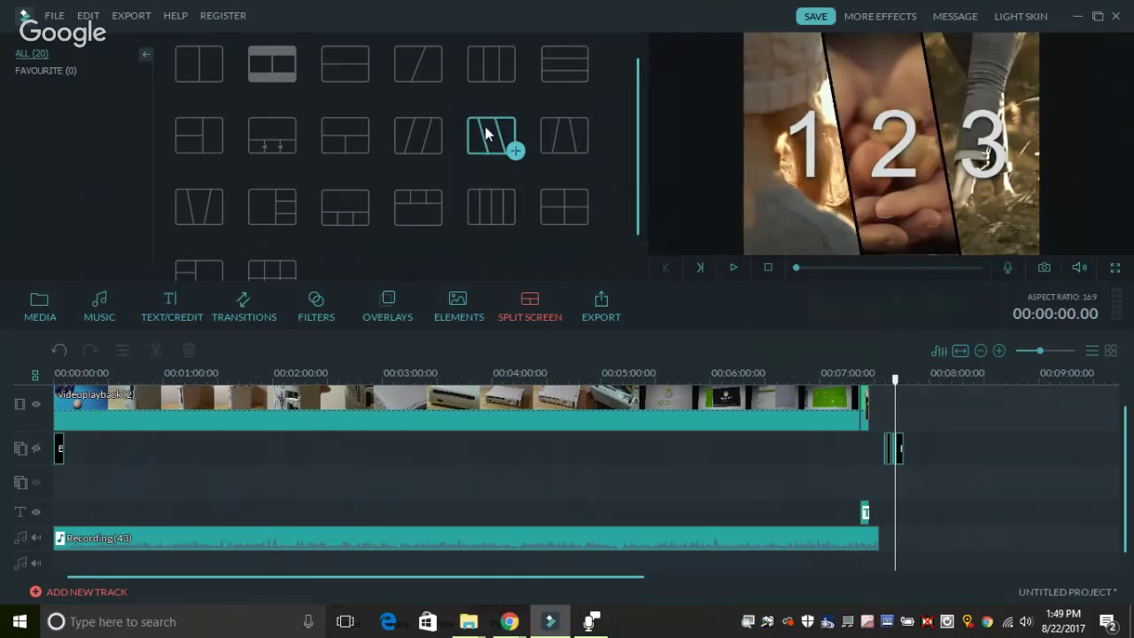
left_click(419, 126)
left_click(267, 133)
left_click(209, 203)
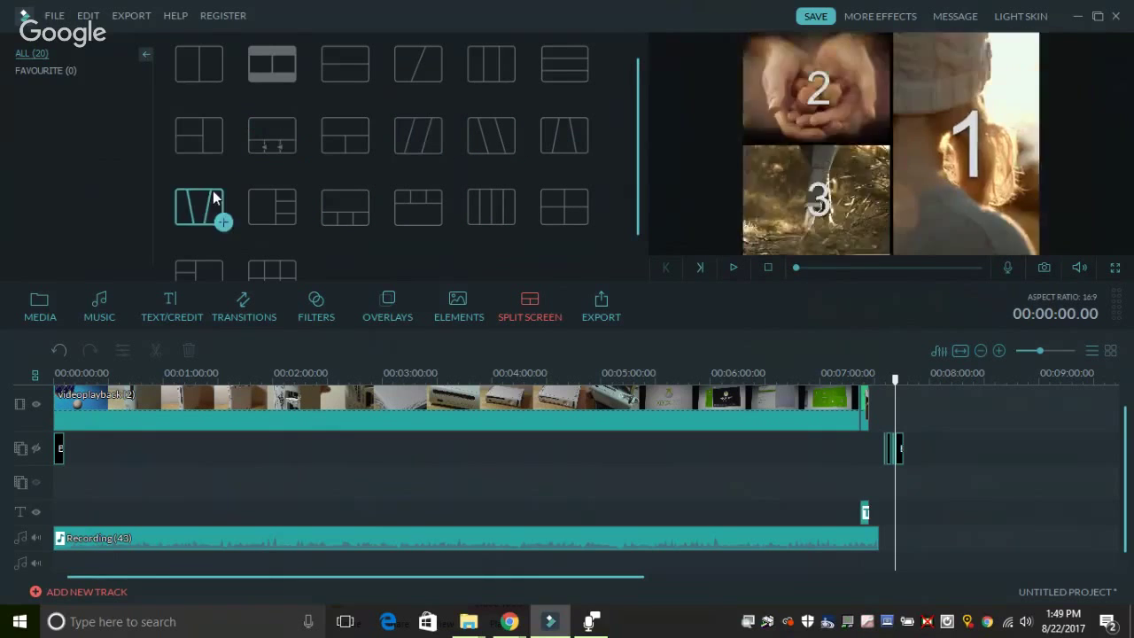
left_click(274, 199)
left_click(275, 272)
left_click(491, 64)
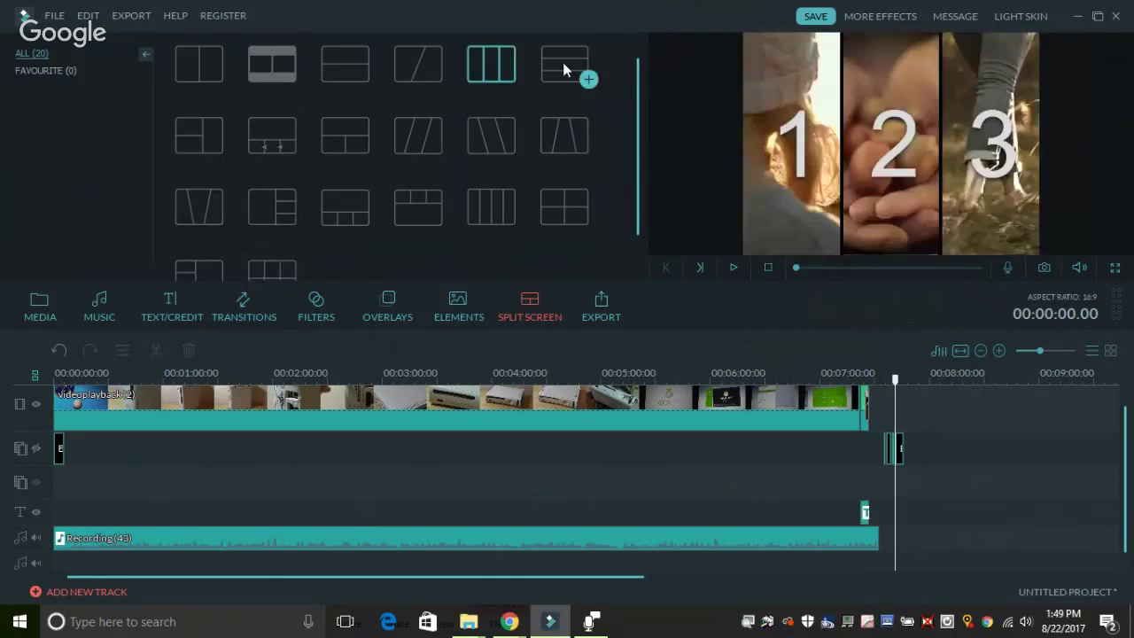
Step: Preview the split screen layout with three horizontal rows, playing it briefly and pausing
left_click(567, 61)
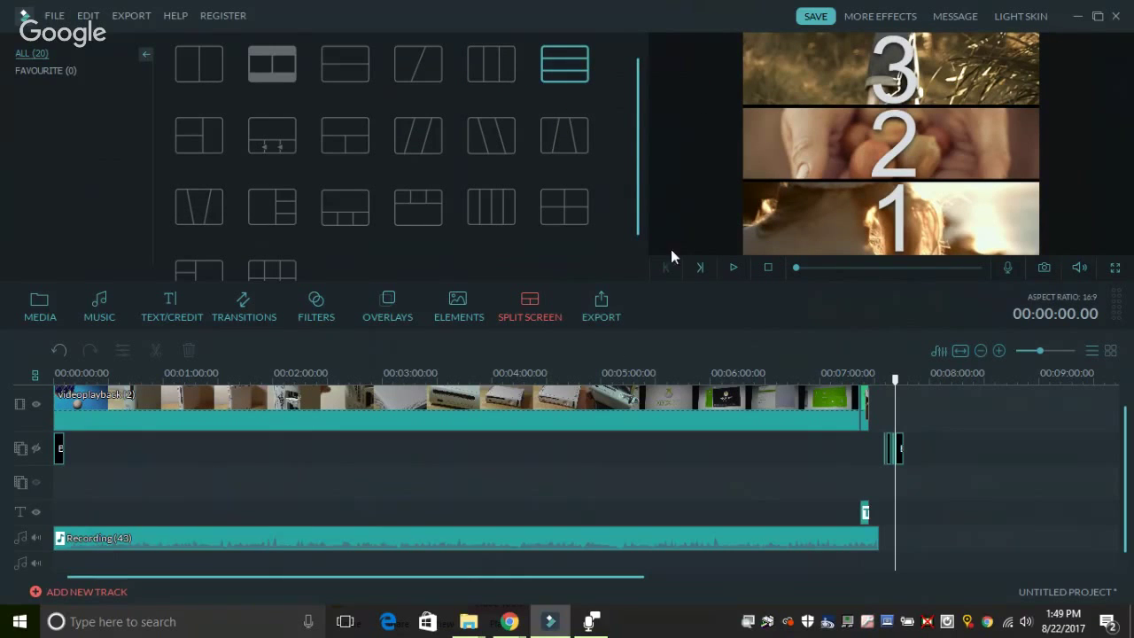
left_click(723, 265)
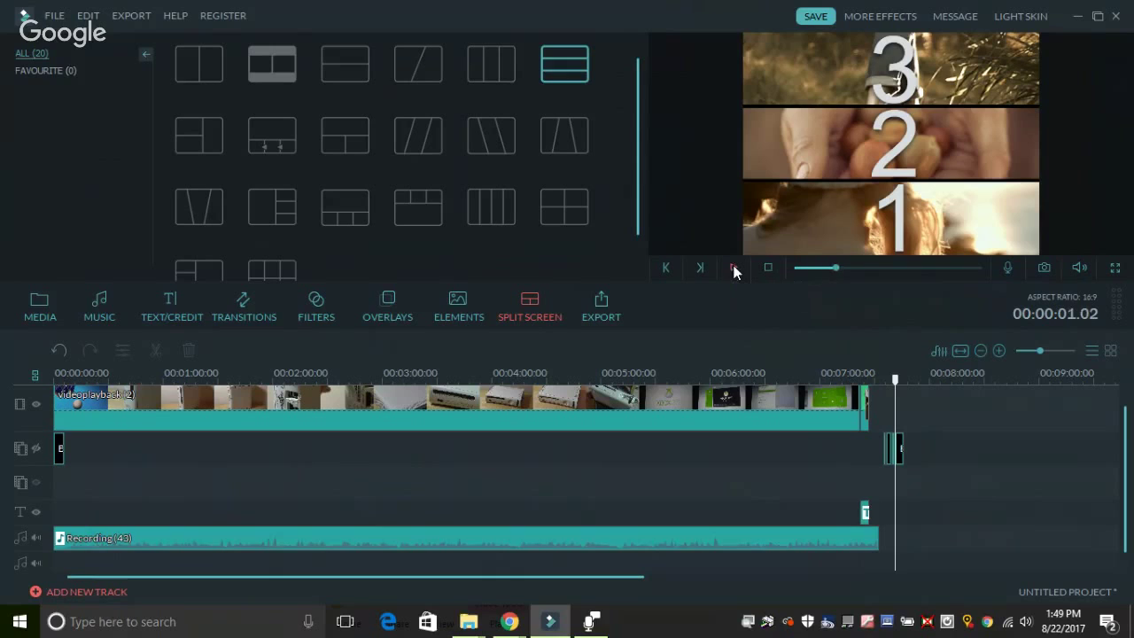
left_click(734, 266)
Step: Review the export options for file formats, devices, YouTube, Facebook, Vimeo and DVD, and close the output window without exporting
left_click(591, 320)
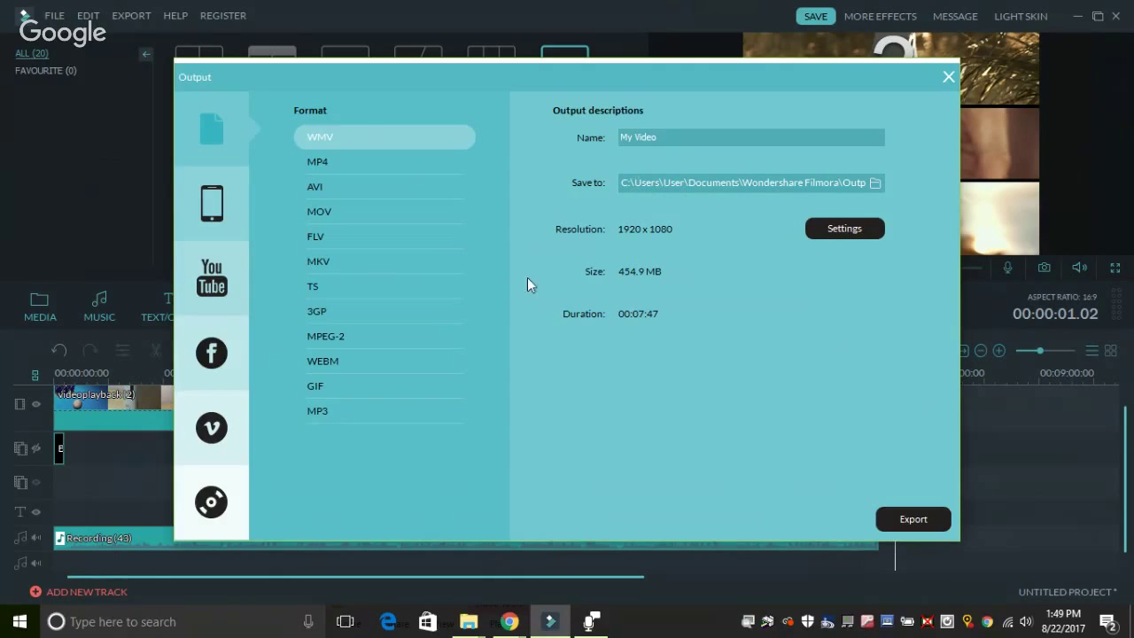
left_click(213, 202)
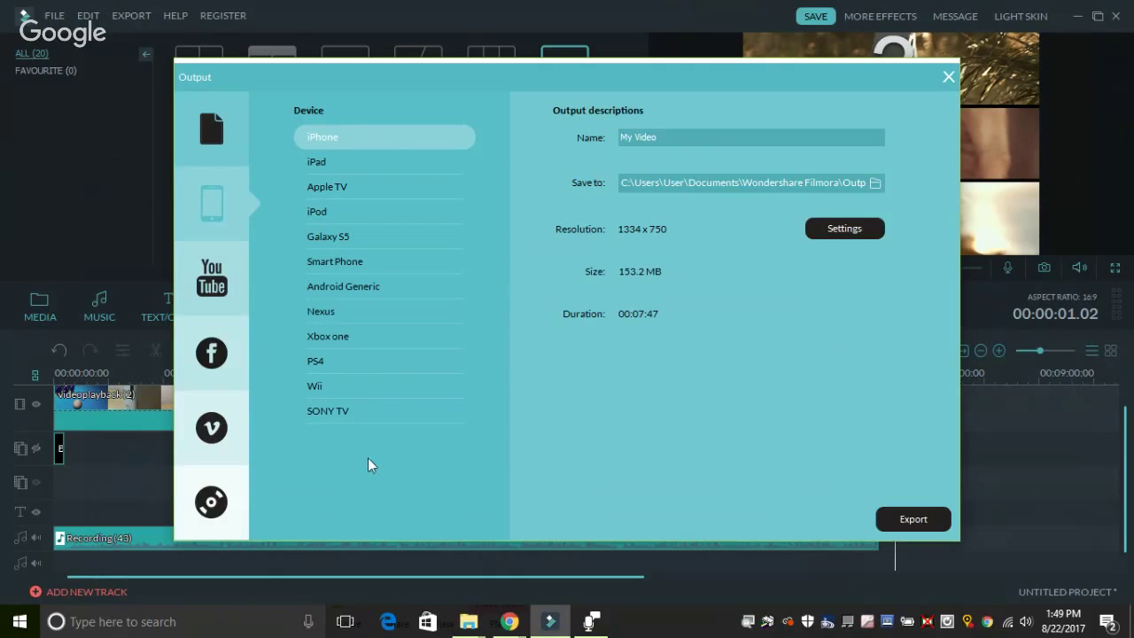
left_click(212, 274)
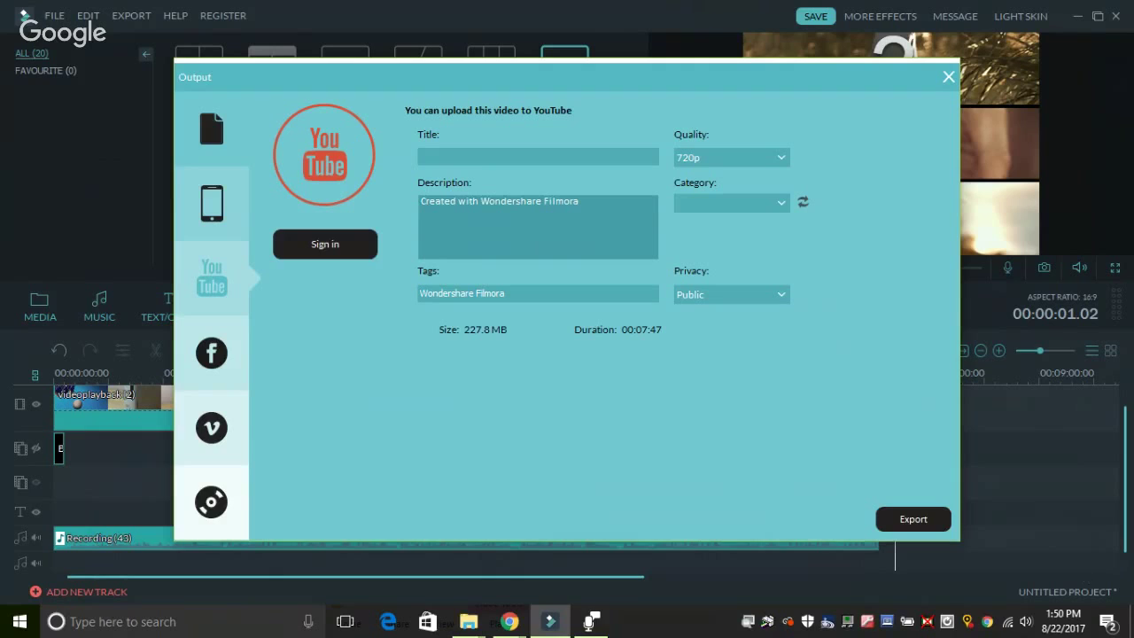
left_click(195, 370)
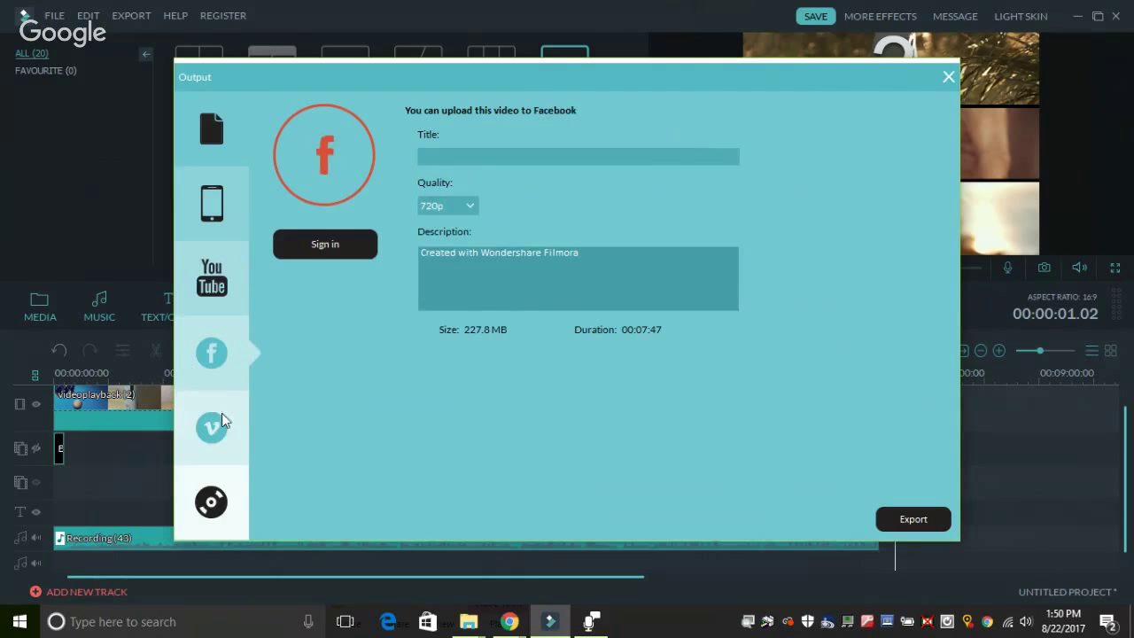
left_click(232, 436)
left_click(233, 502)
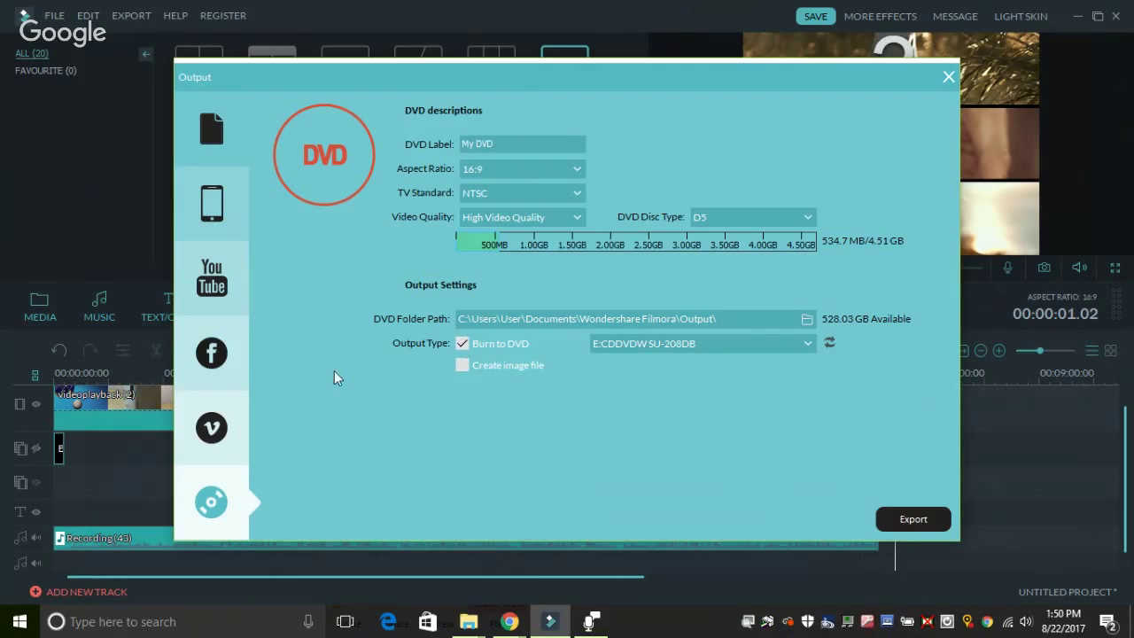
left_click(217, 128)
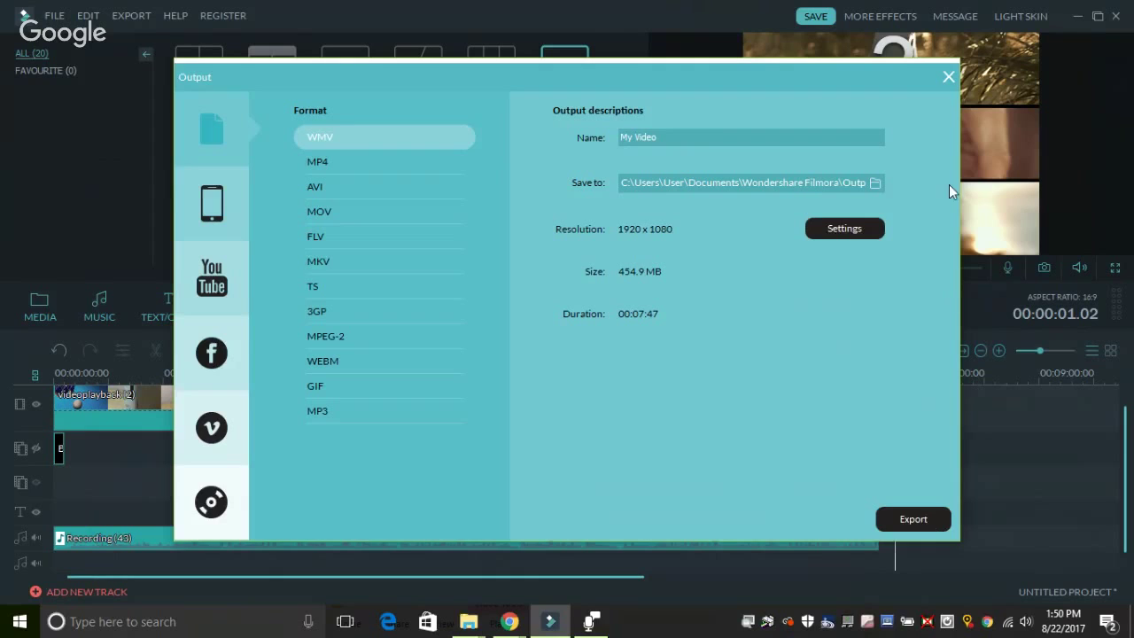
left_click(948, 78)
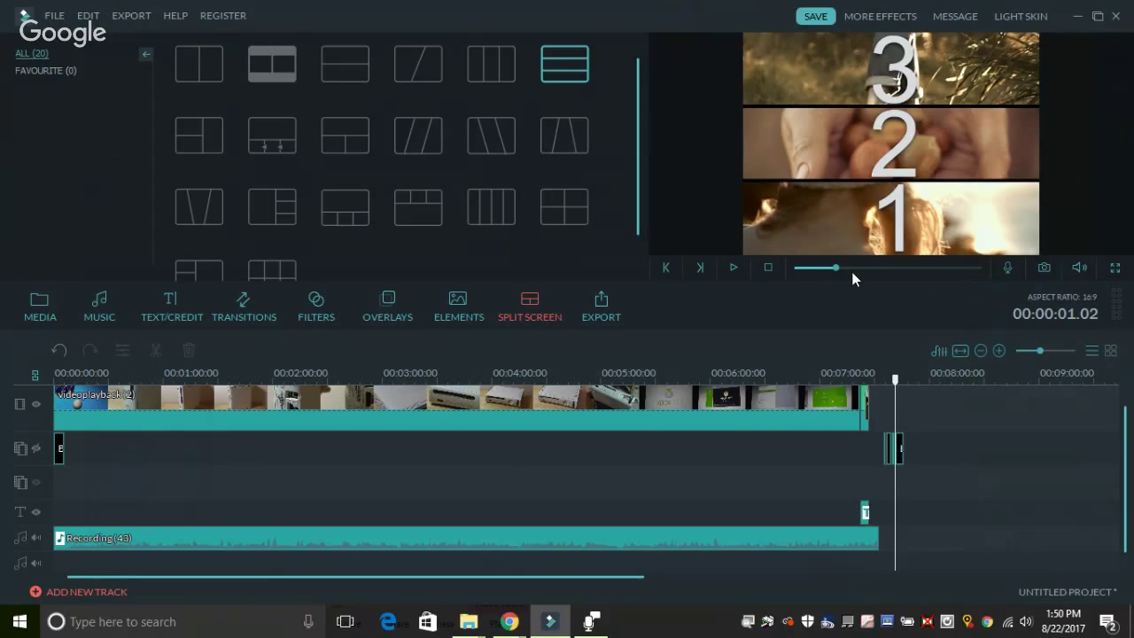
Step: Play the timeline from its beginning, skip ahead to the end of the project, and pause playback
left_click(58, 449)
left_click(60, 472)
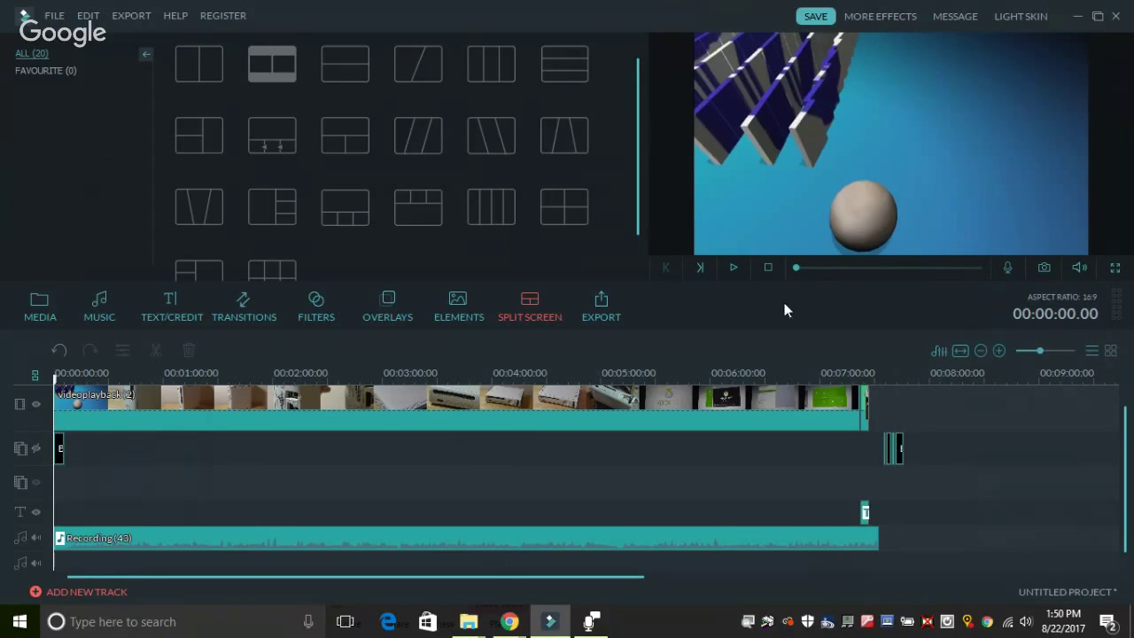
left_click(737, 266)
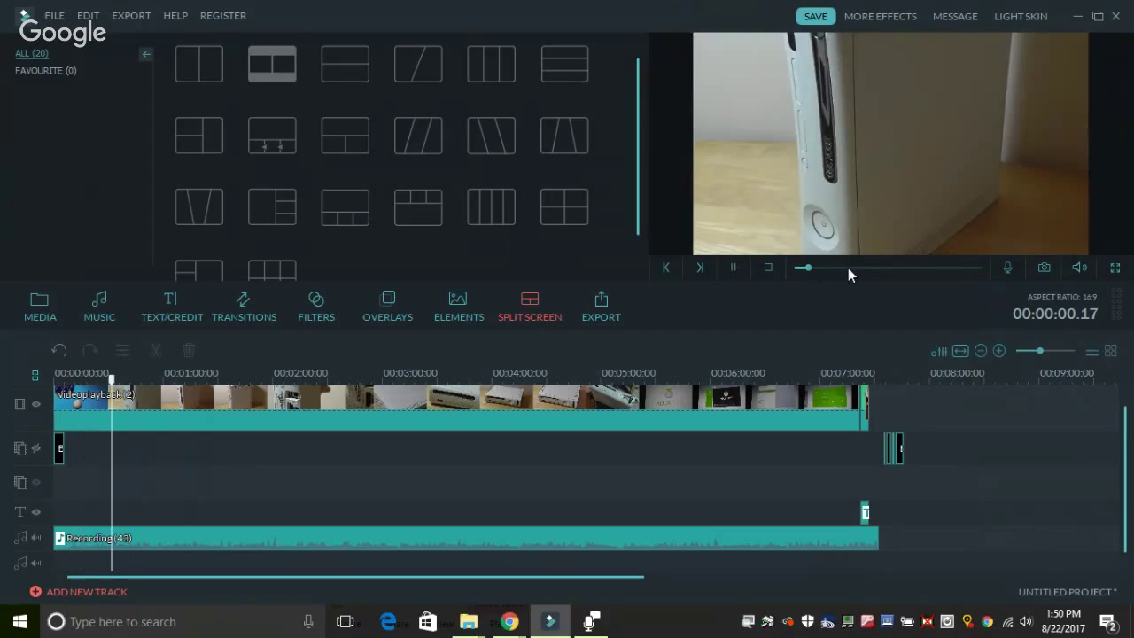
left_click_drag(842, 266, 980, 267)
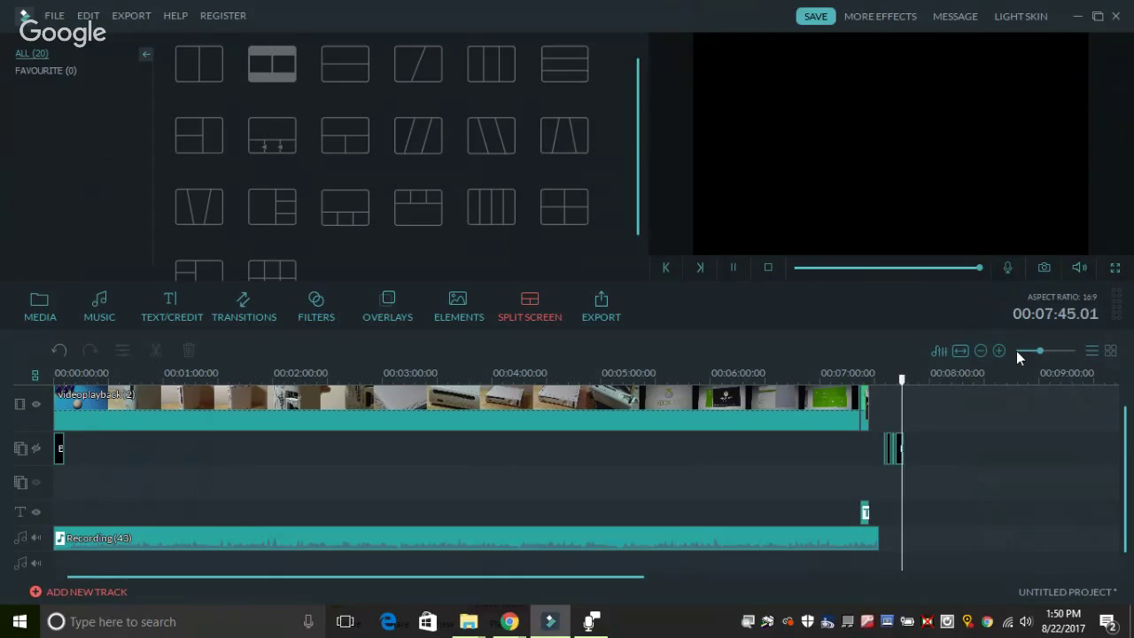
left_click(733, 269)
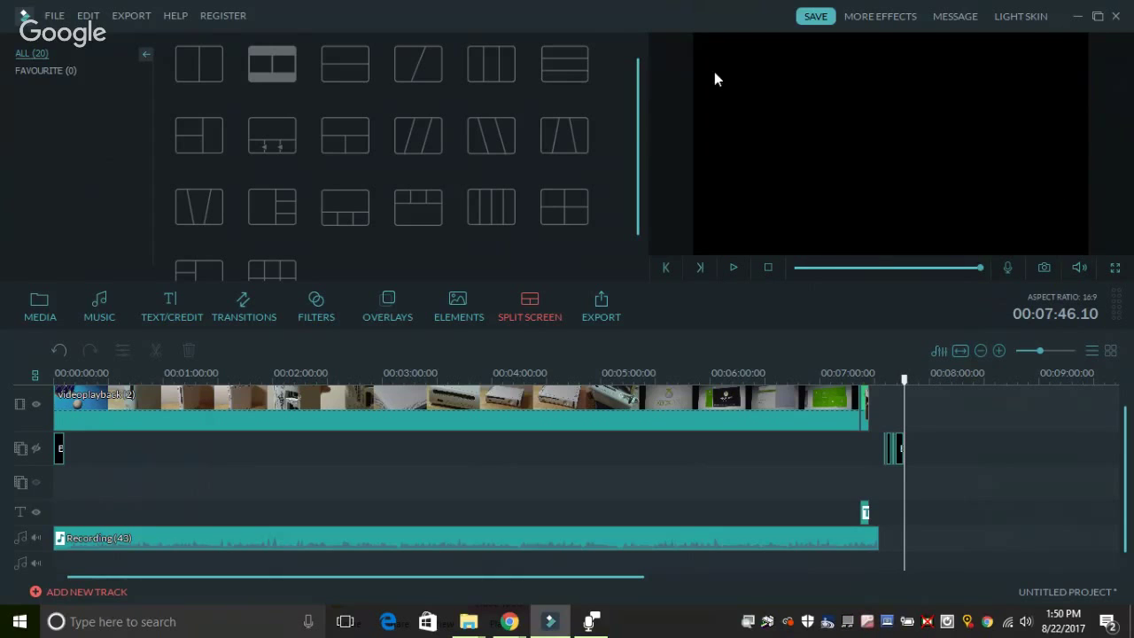
Step: Switch to Chrome and review the Filmora Video Editor product page, from its footer back up to the Free Download banner
left_click(1072, 17)
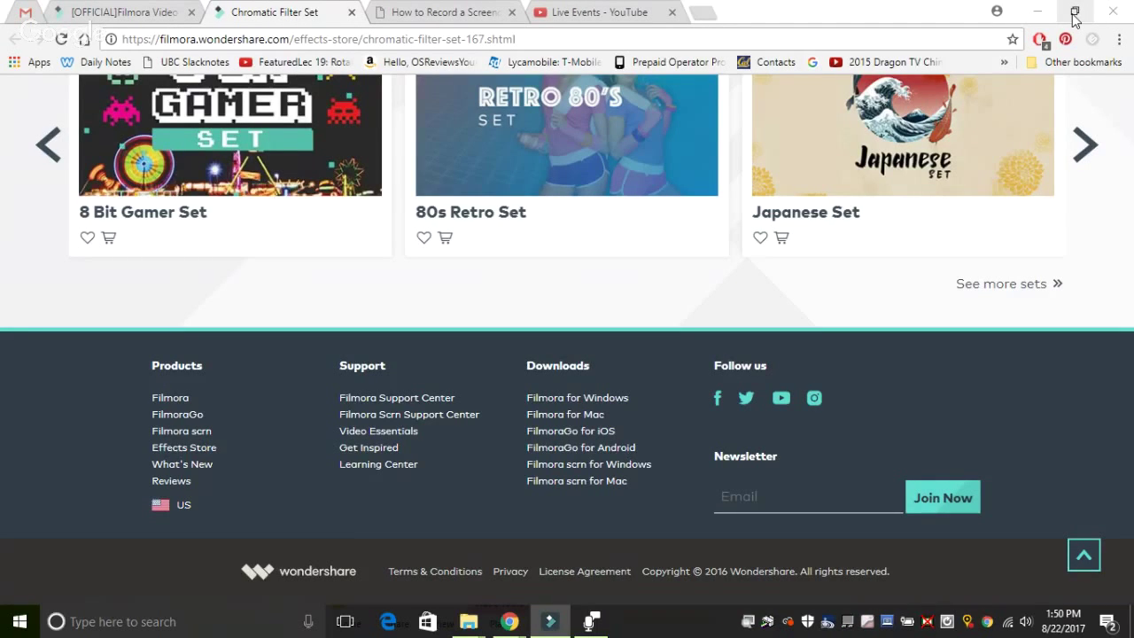
scroll(403, 350, "up", 15)
key("ctrl+shift+Tab")
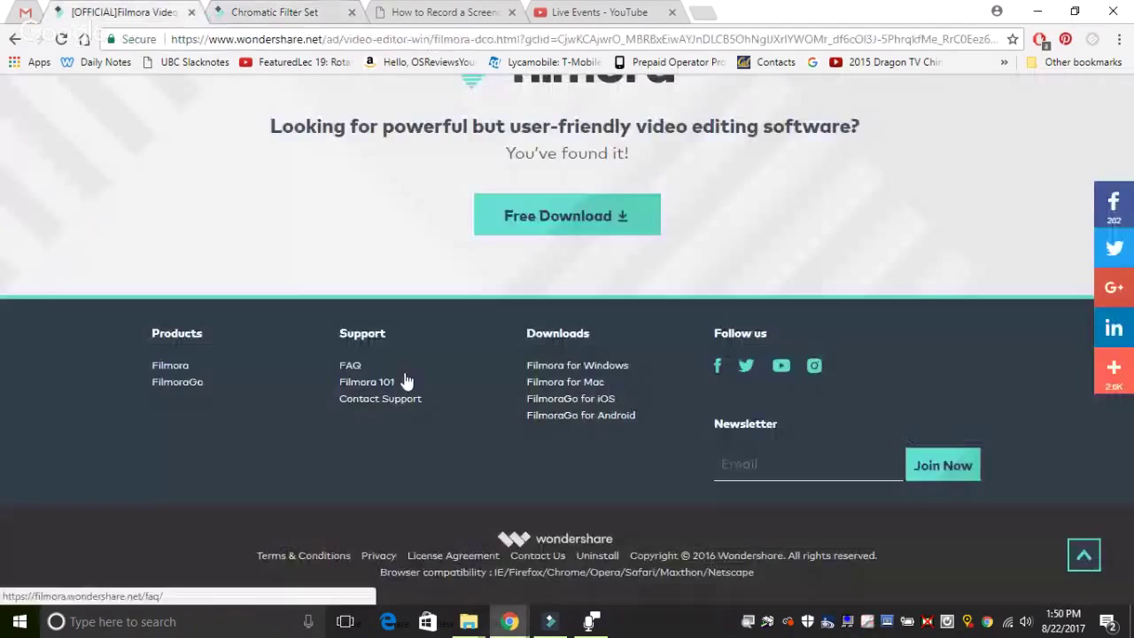
scroll(406, 379, "up", 4)
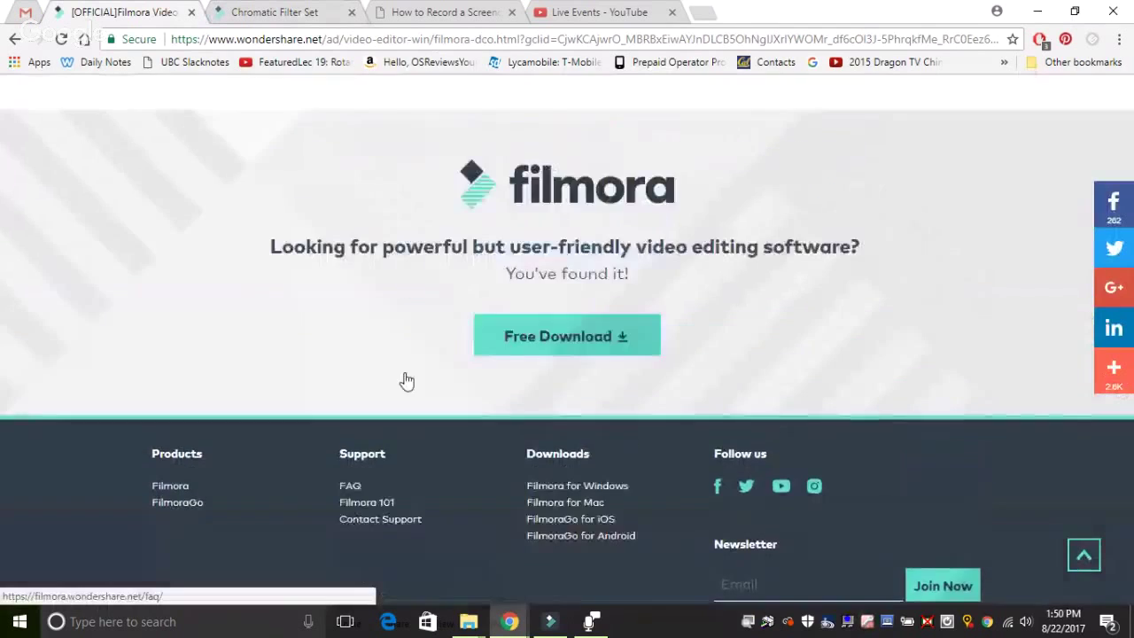
scroll(405, 379, "up", 10)
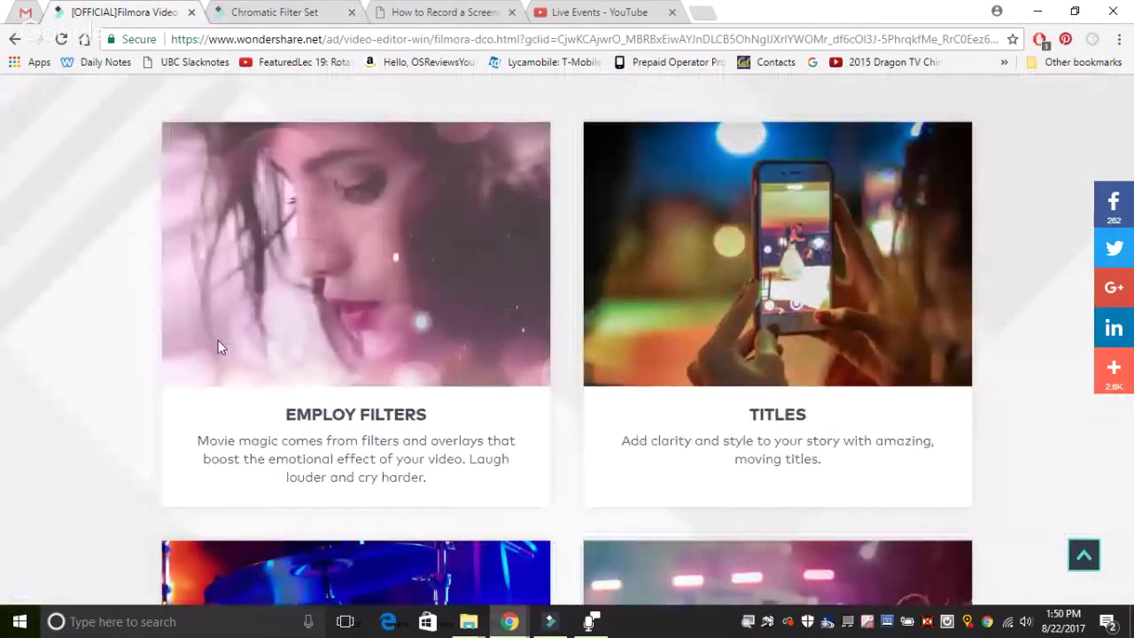
scroll(218, 340, "up", 8)
scroll(218, 340, "up", 6)
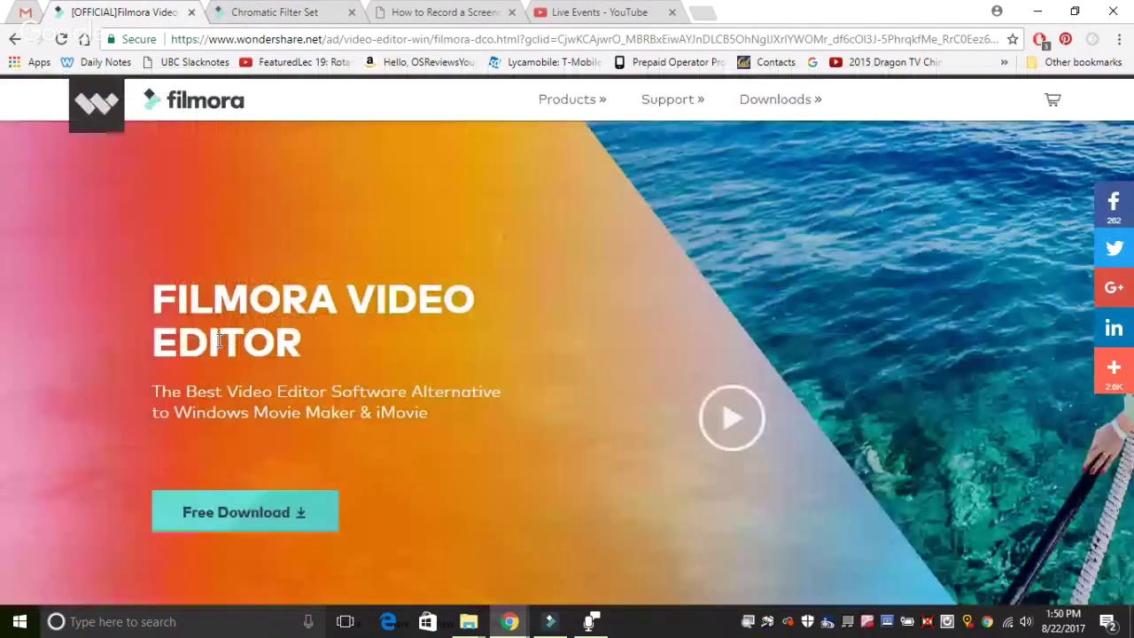
scroll(62, 380, "down", 3)
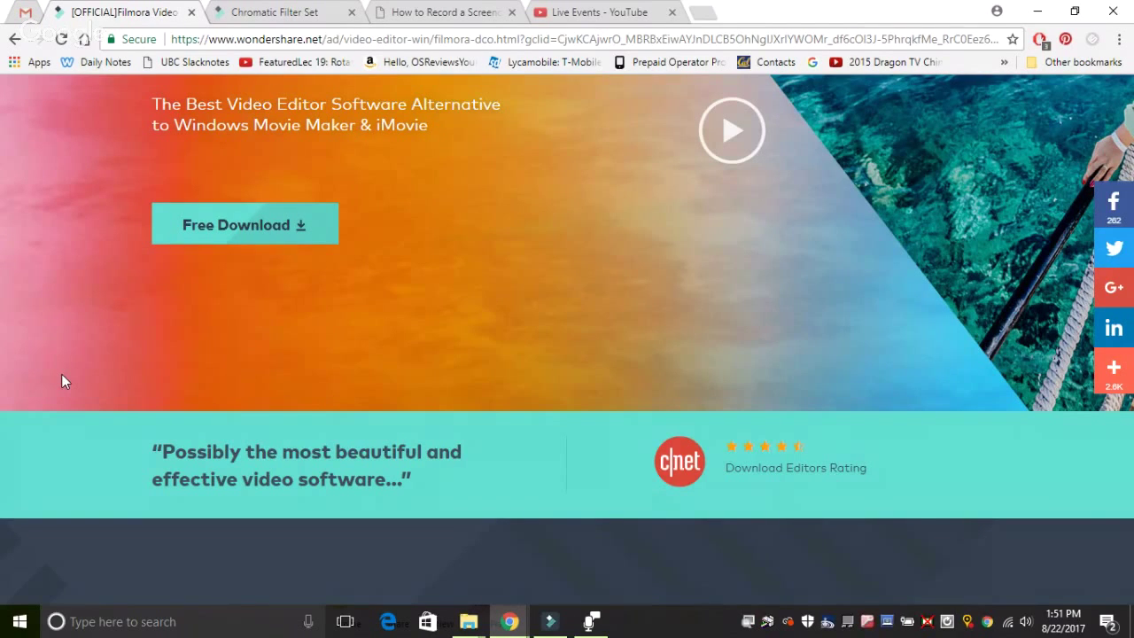
scroll(61, 373, "up", 3)
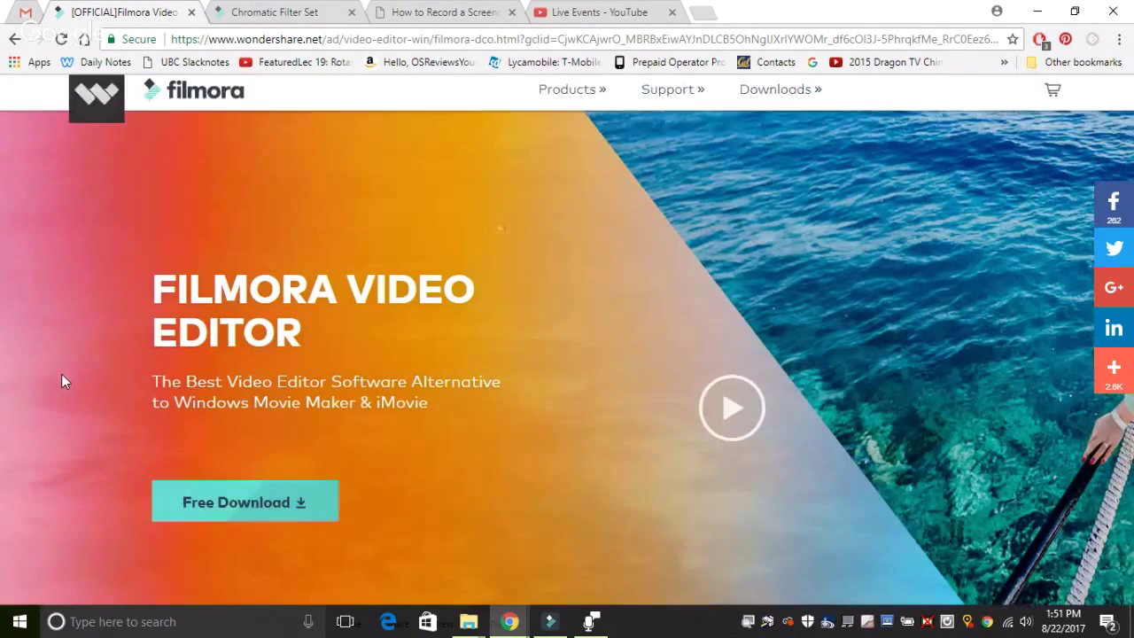
scroll(61, 374, "up", 1)
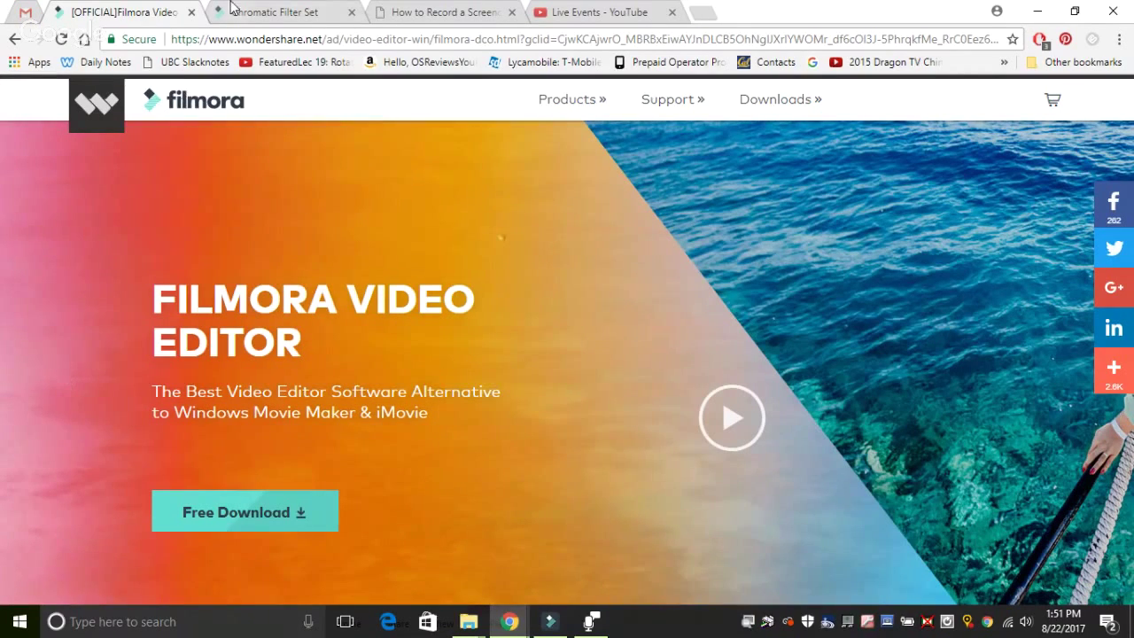
Step: Review the Chromatic Filter Set page in the effects store, including its pricing, bundle offer and recommended sets
left_click(264, 13)
scroll(296, 336, "down", 5)
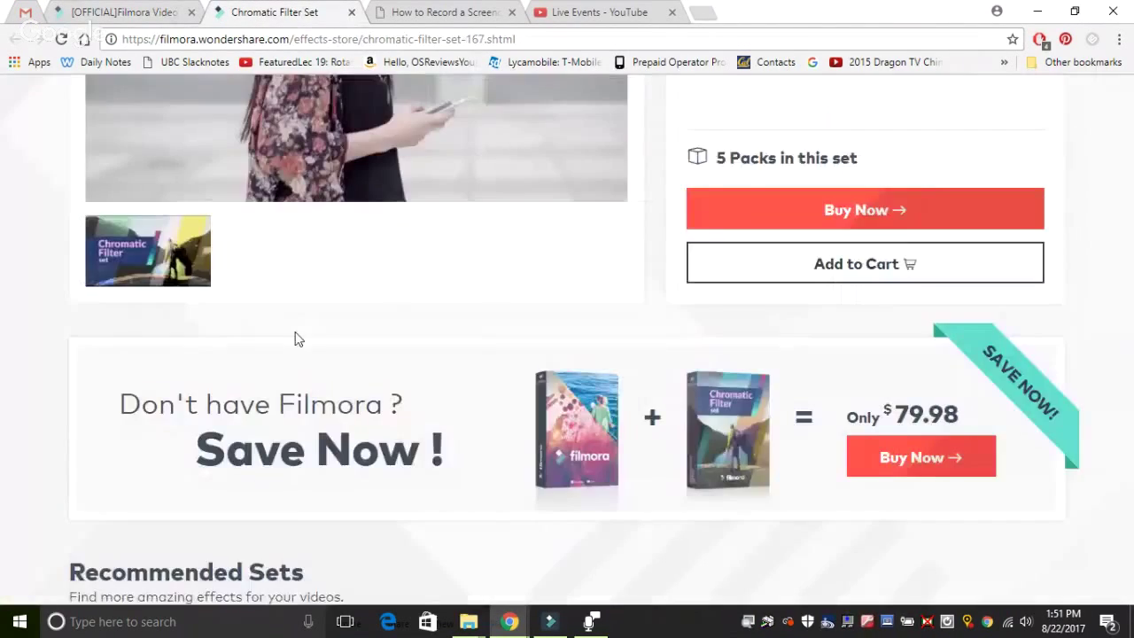
scroll(295, 336, "down", 7)
scroll(296, 336, "up", 4)
scroll(296, 337, "up", 8)
scroll(296, 337, "down", 7)
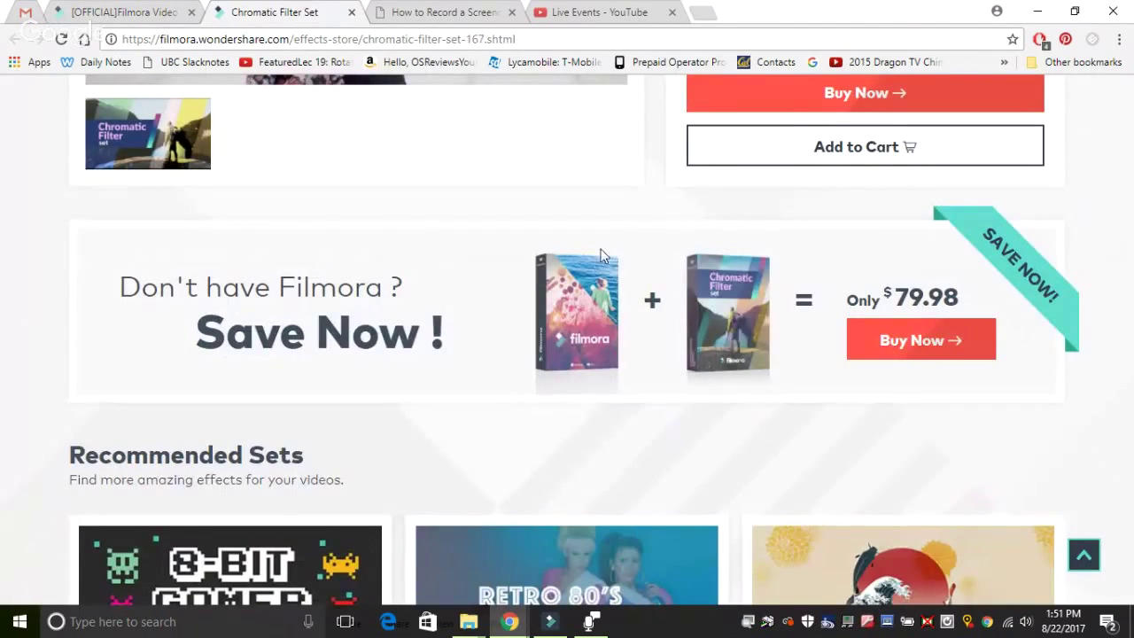
scroll(370, 393, "up", 8)
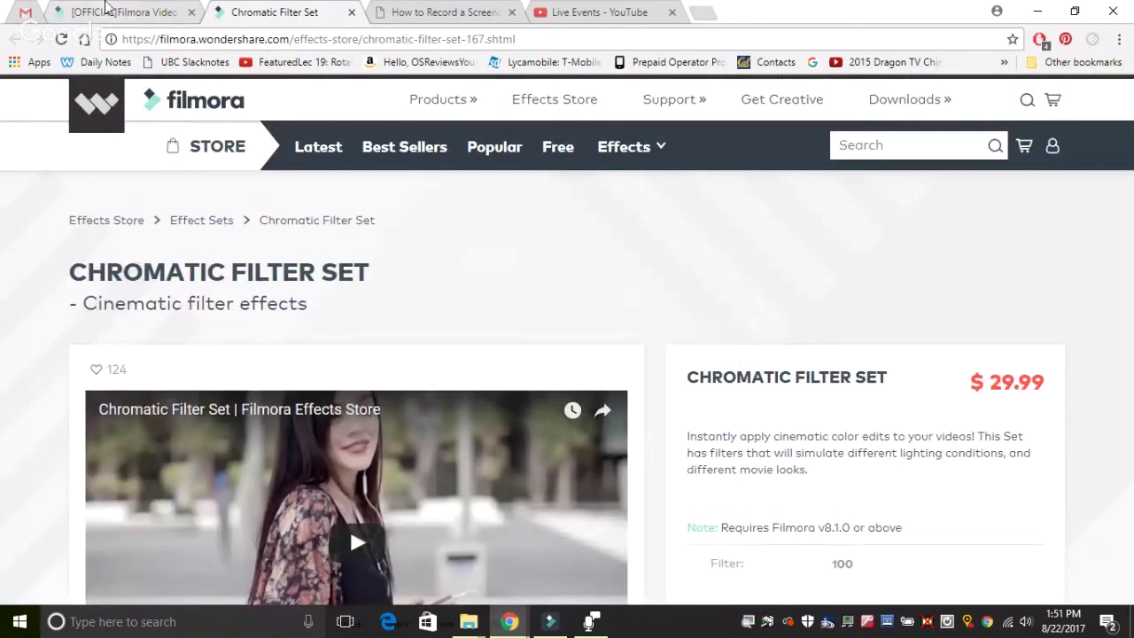
Step: Return to the official Filmora Video Editor product page and look over it once more
left_click(104, 8)
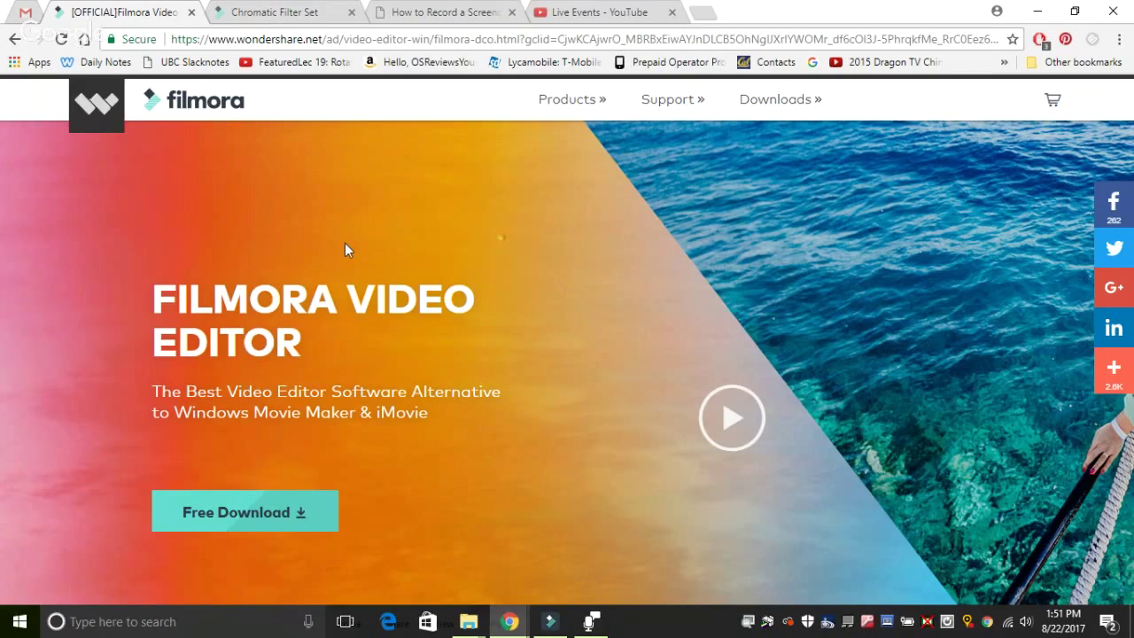
scroll(344, 249, "down", 1)
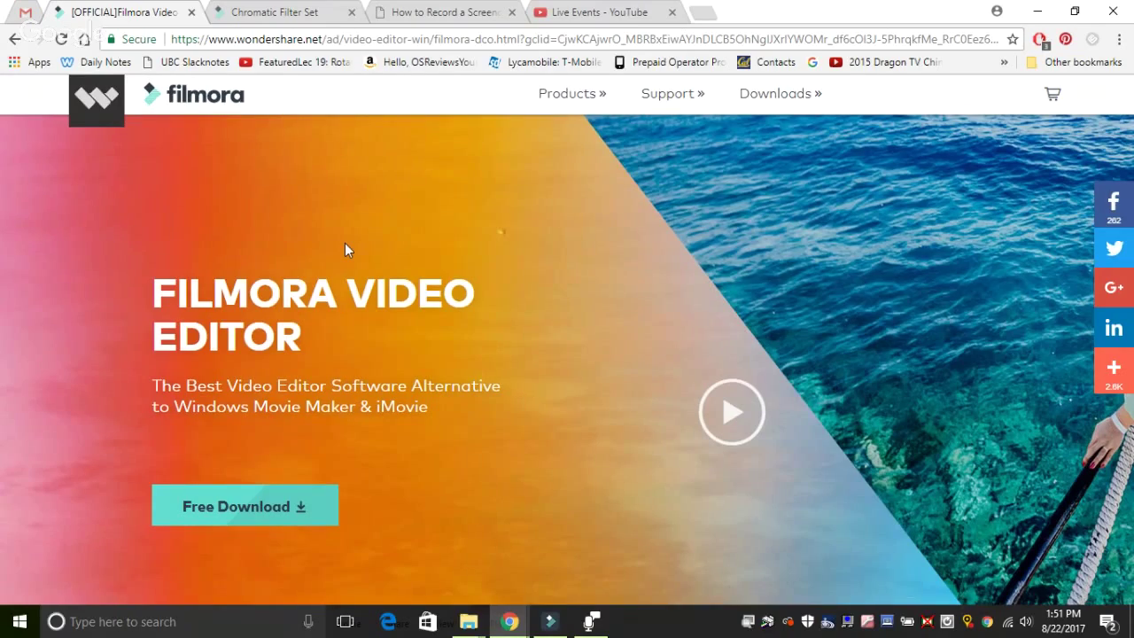
scroll(344, 250, "down", 15)
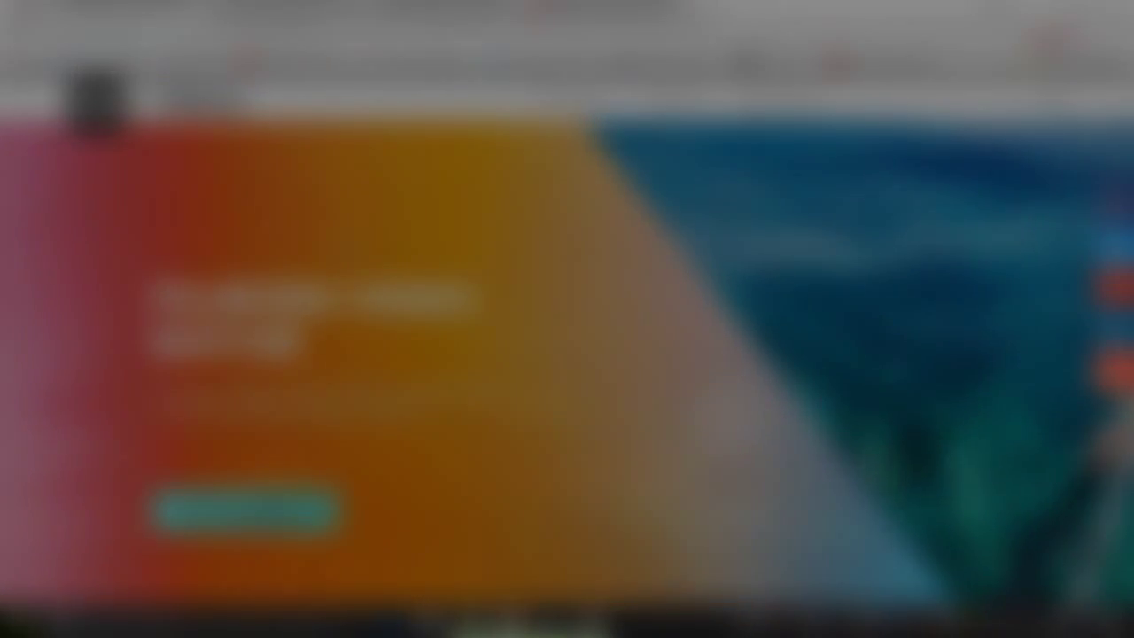